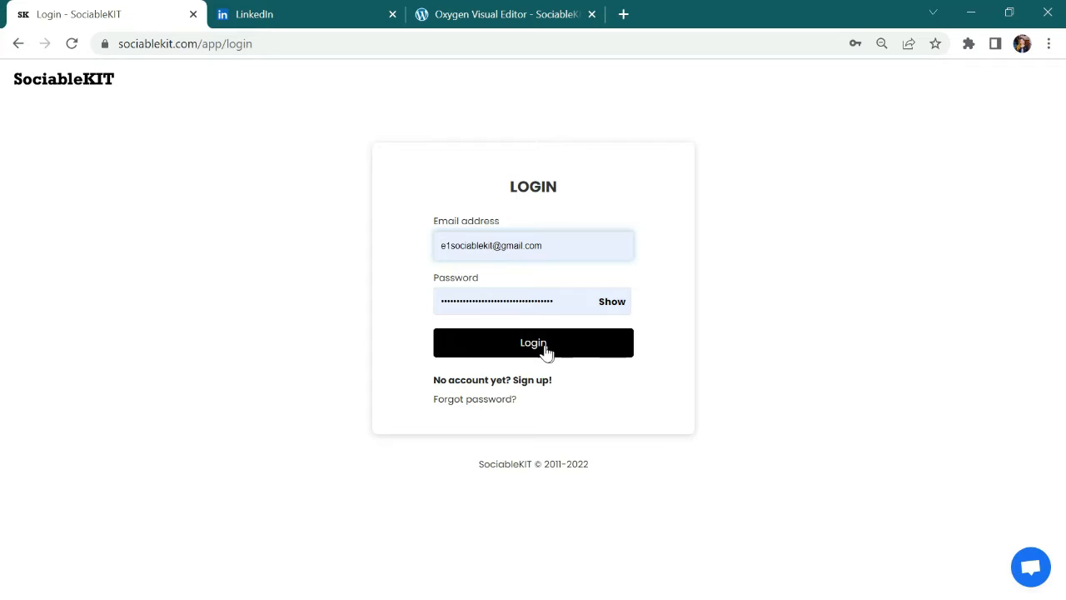
Log in with the filled-in credentials and set the new widget's type to LinkedIn Profile Posts
left_click(533, 343)
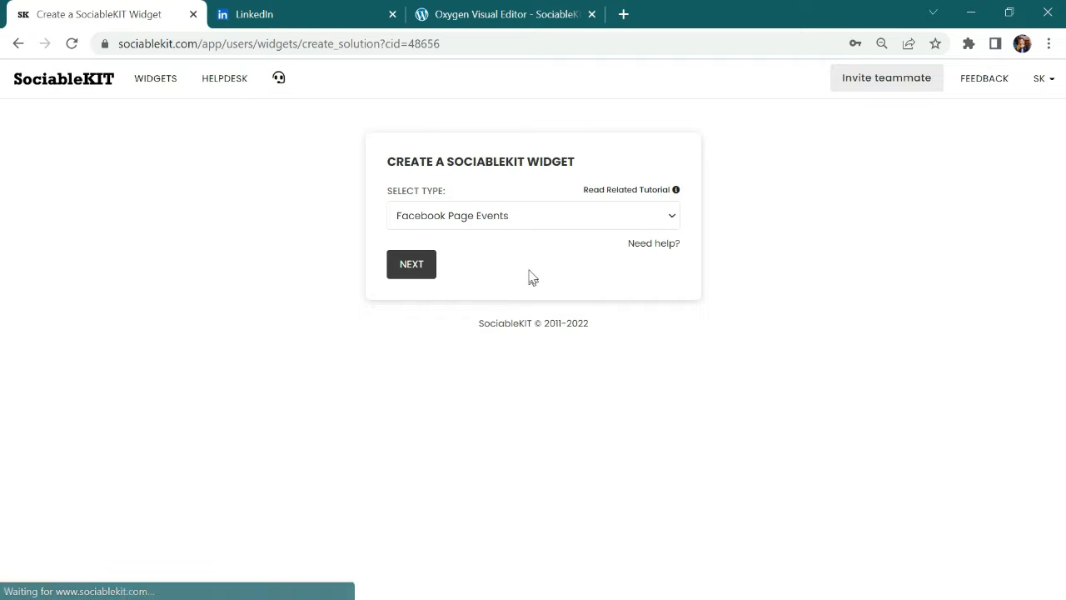
left_click(522, 218)
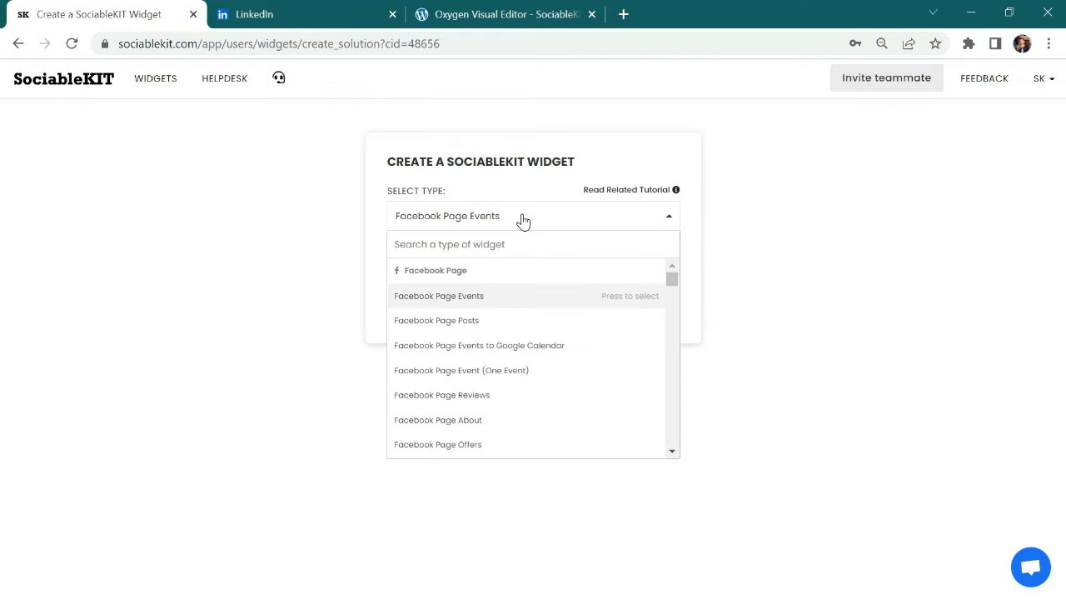
type("linkedi")
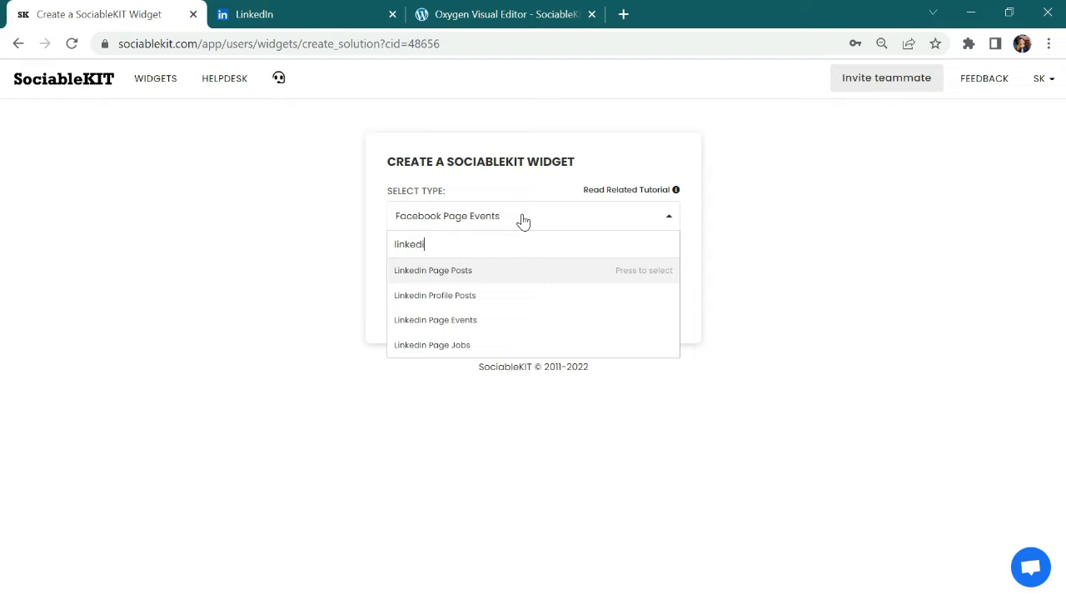
type("n profile posts")
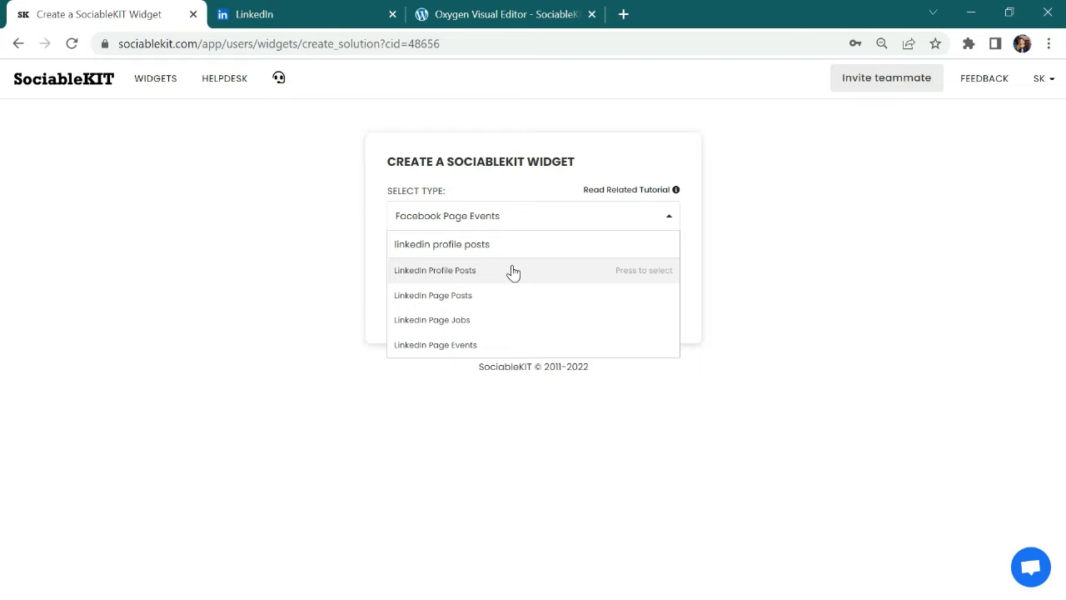
left_click(513, 270)
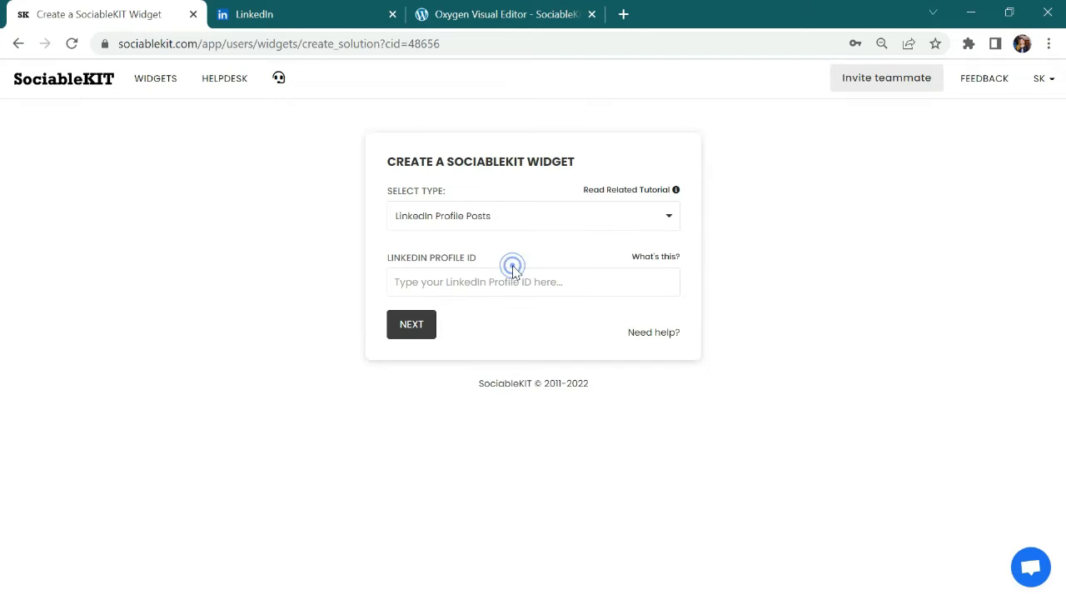
Switch to LinkedIn and copy the profile identifier from Bill Gates's recent-activity page address
left_click(319, 12)
left_click(370, 44)
right_click(372, 50)
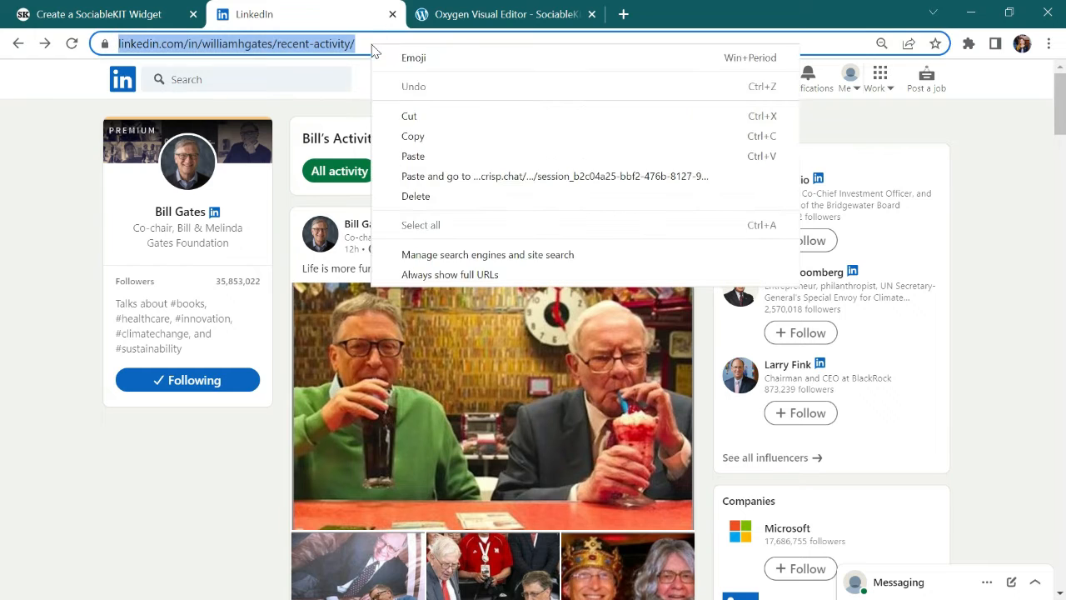
left_click(412, 136)
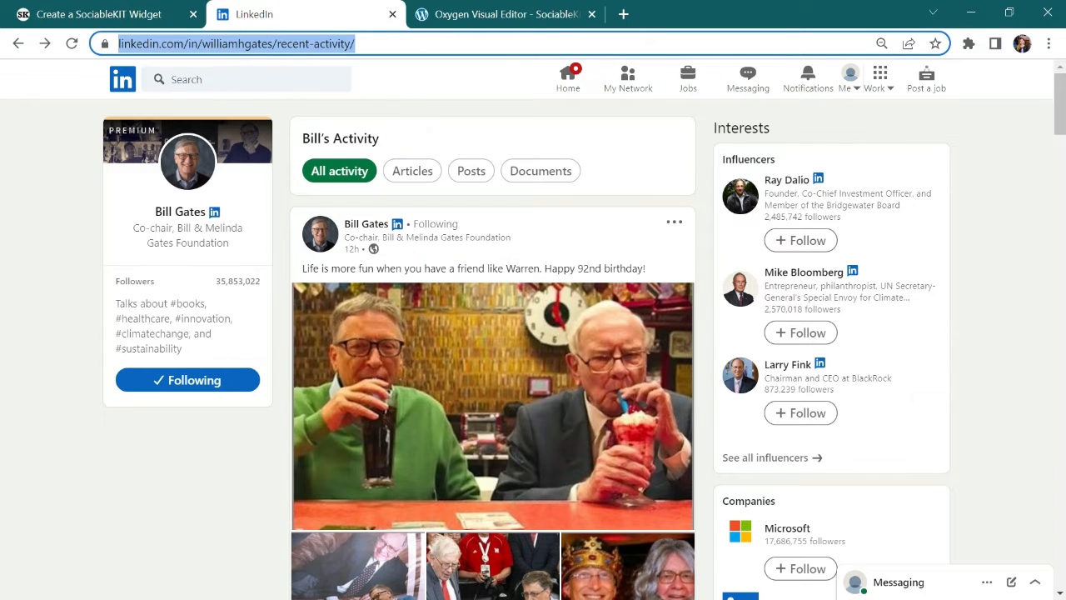
Back in SociableKIT, enter williamhgates as the LinkedIn Profile ID and create the widget
left_click(109, 18)
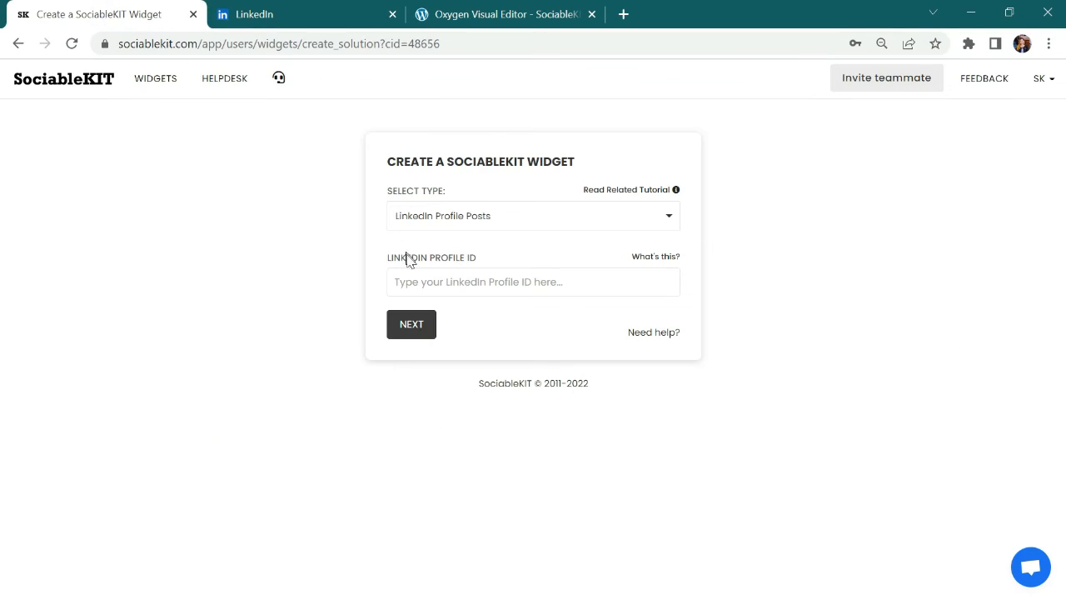
left_click(404, 284)
right_click(405, 285)
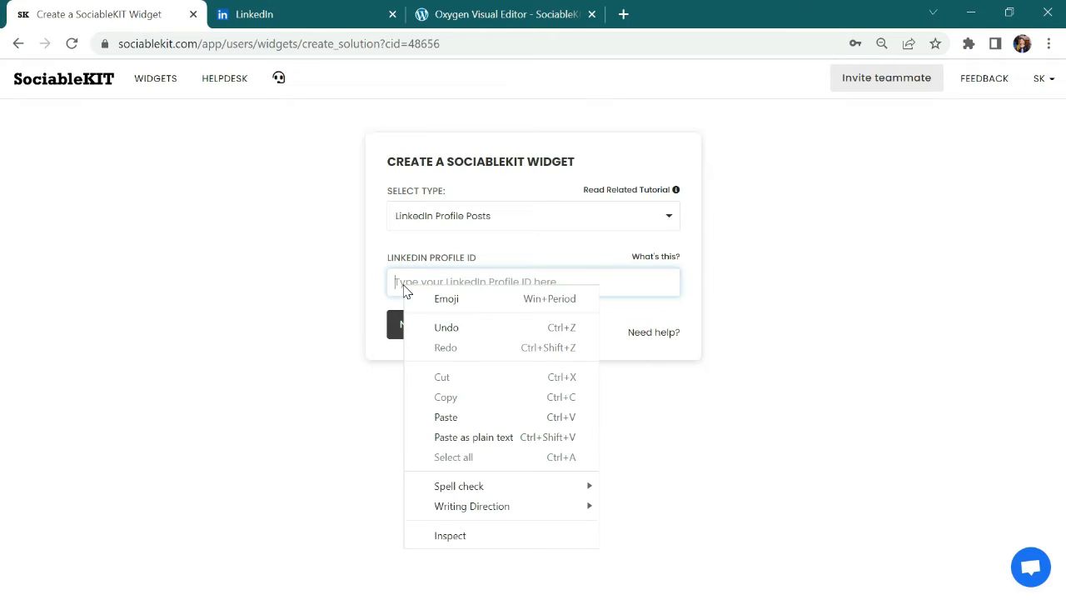
left_click(444, 417)
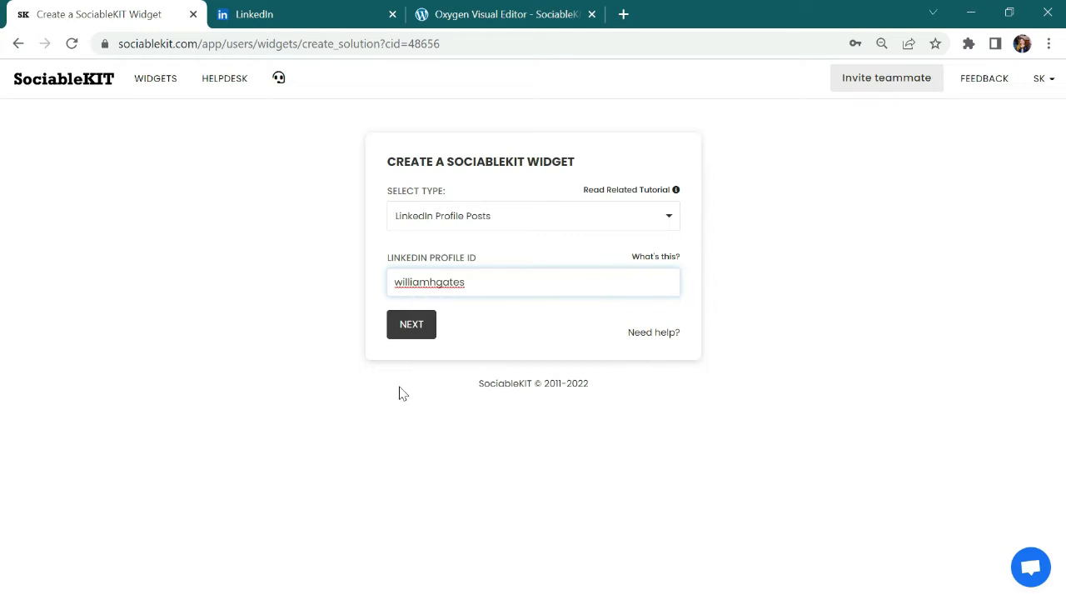
left_click(412, 328)
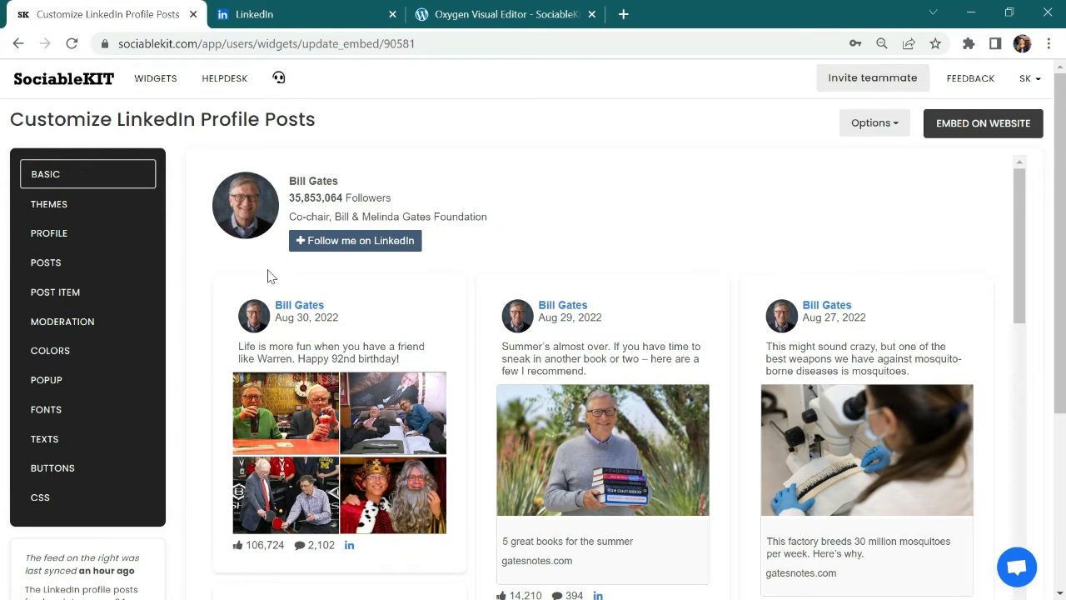
Apply the Maayos Theme to the LinkedIn posts feed and save the changes
left_click(111, 207)
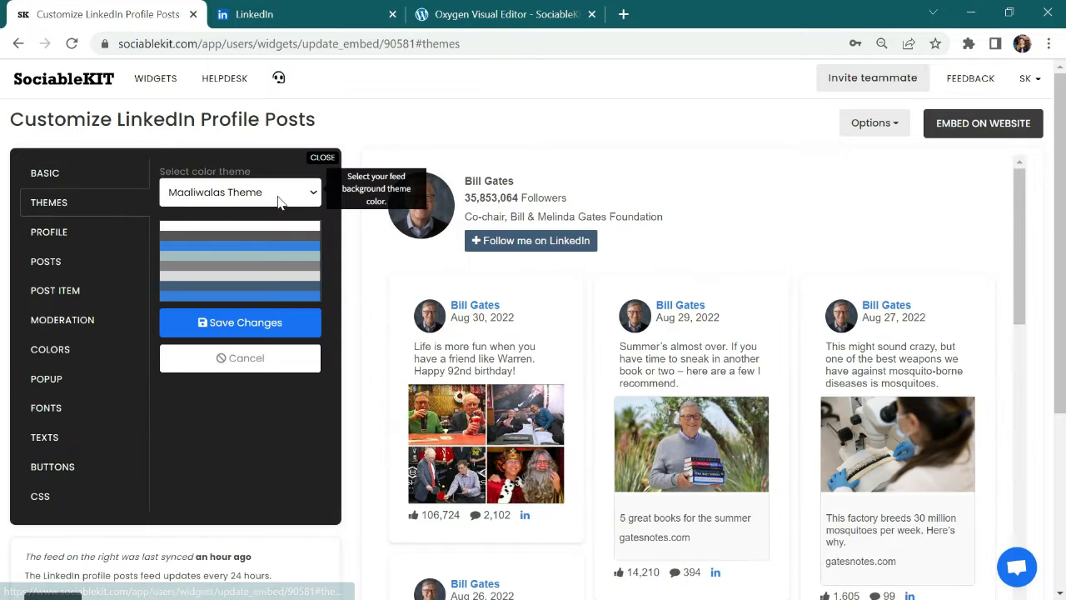
left_click(283, 198)
left_click(274, 247)
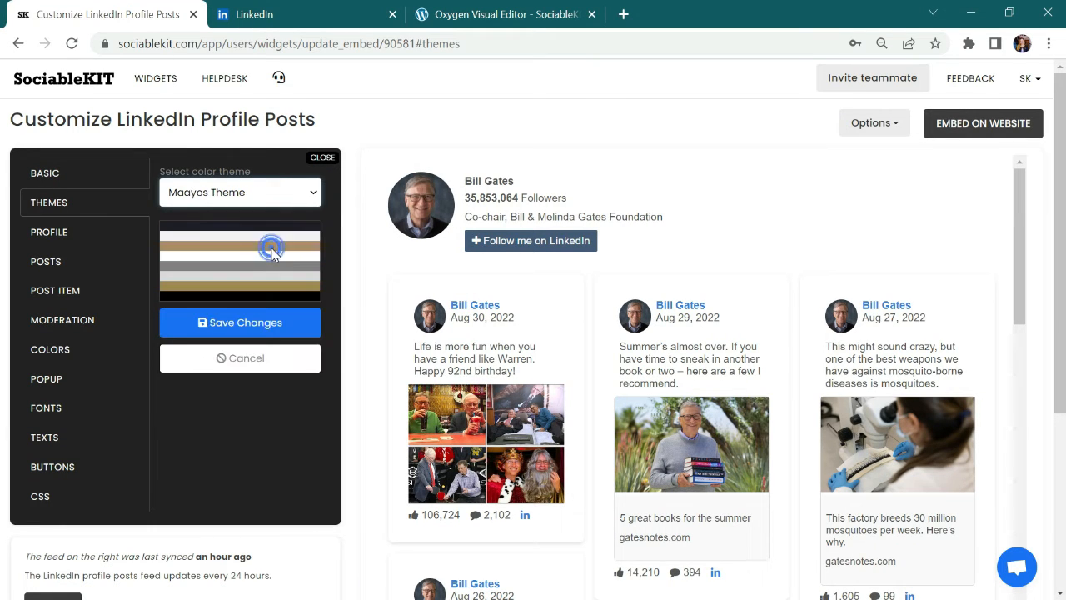
left_click(235, 325)
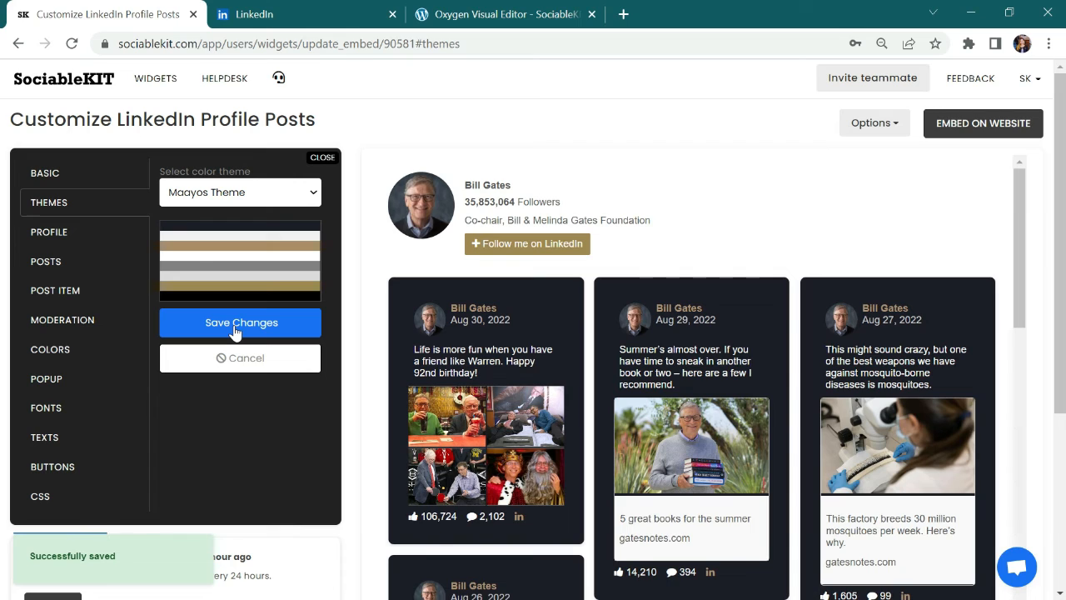
Switch the feed's color theme back to Maaliwalas Theme and save the changes
left_click(240, 197)
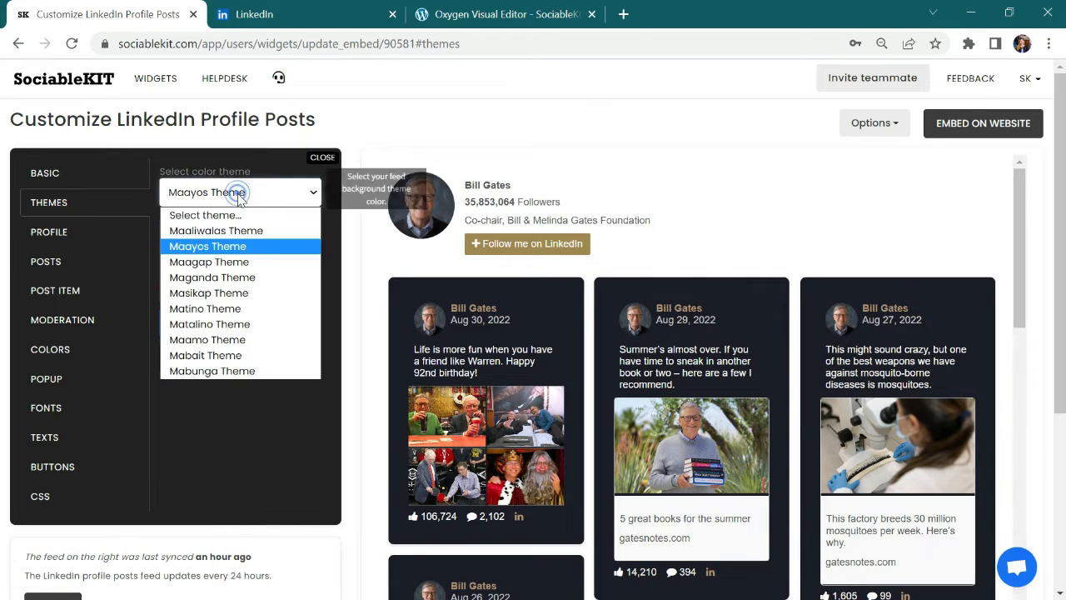
left_click(231, 231)
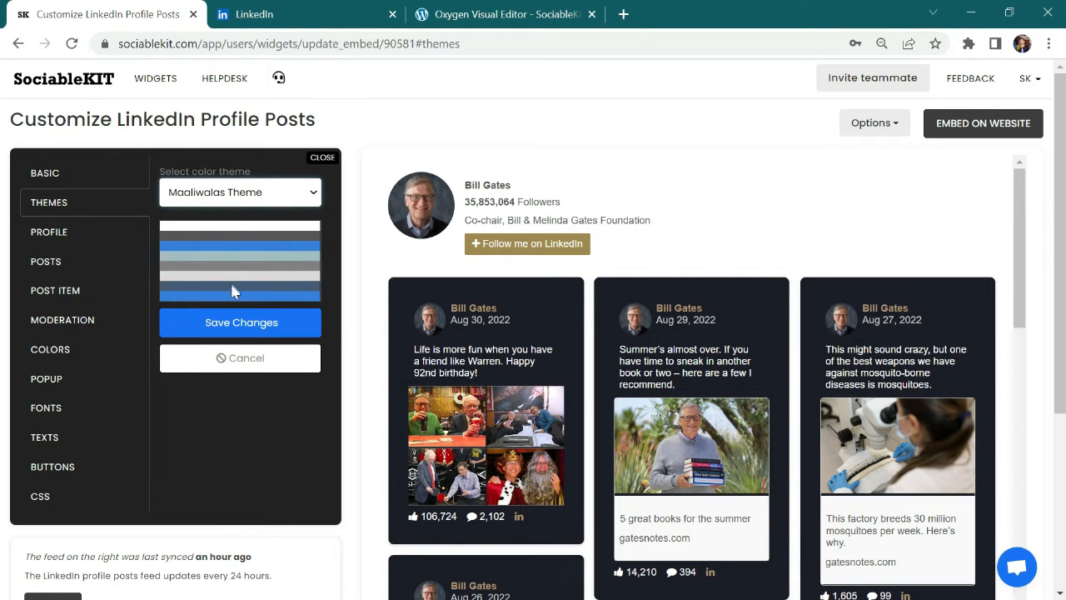
left_click(232, 327)
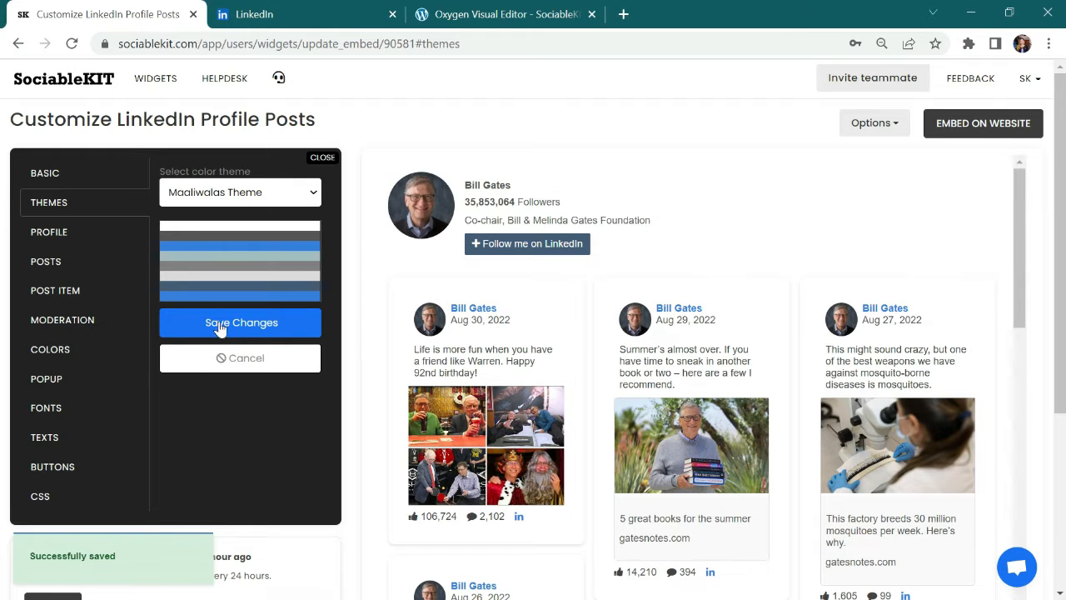
Change the posts layout to Carousel and save the changes
left_click(110, 242)
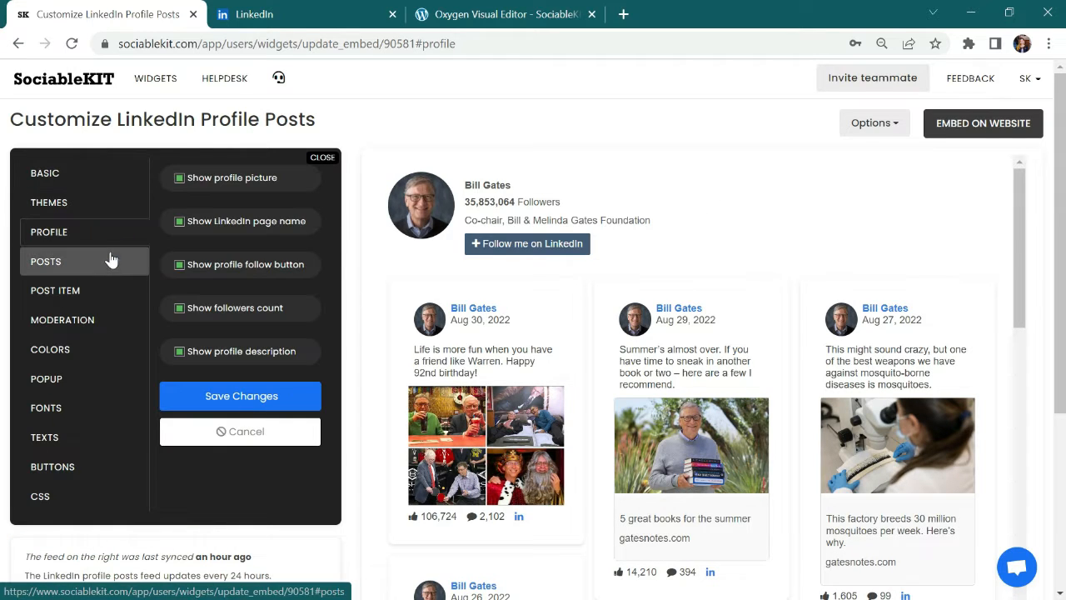
left_click(112, 262)
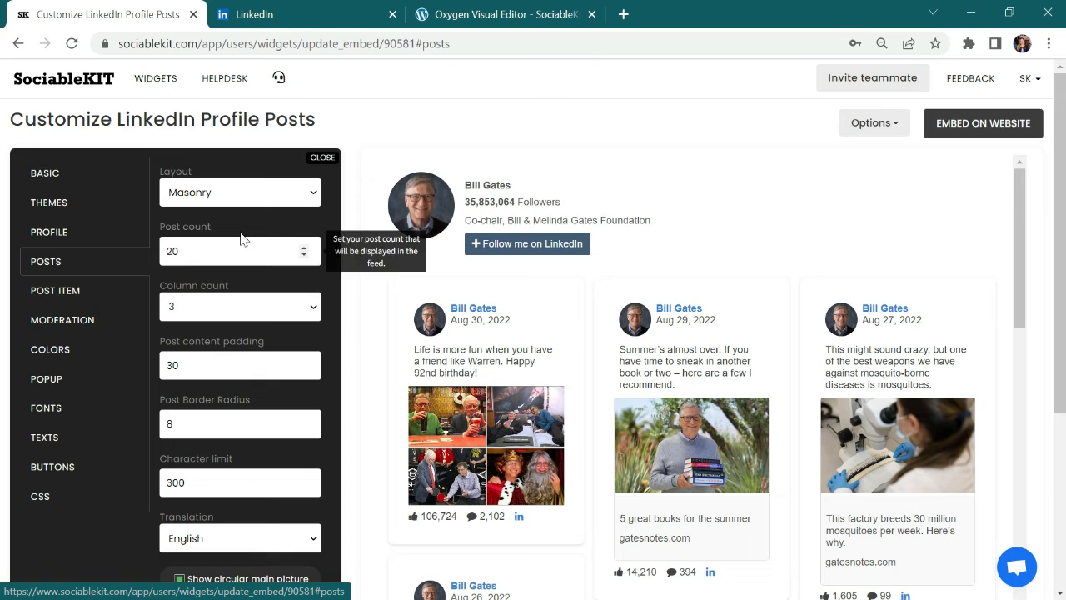
left_click(310, 193)
left_click(298, 247)
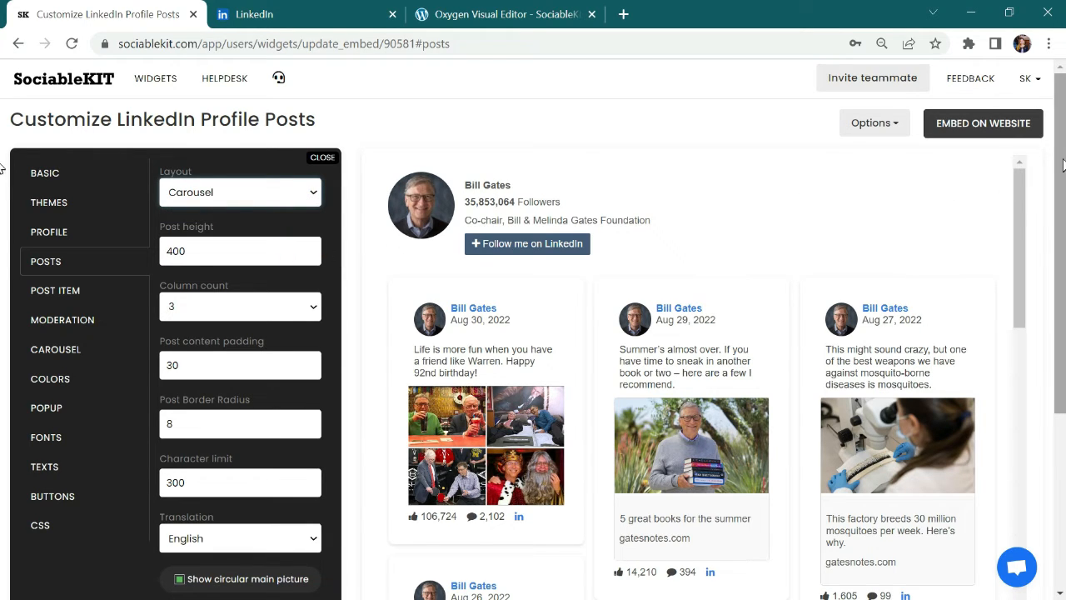
scroll(2, 206, "down", 1)
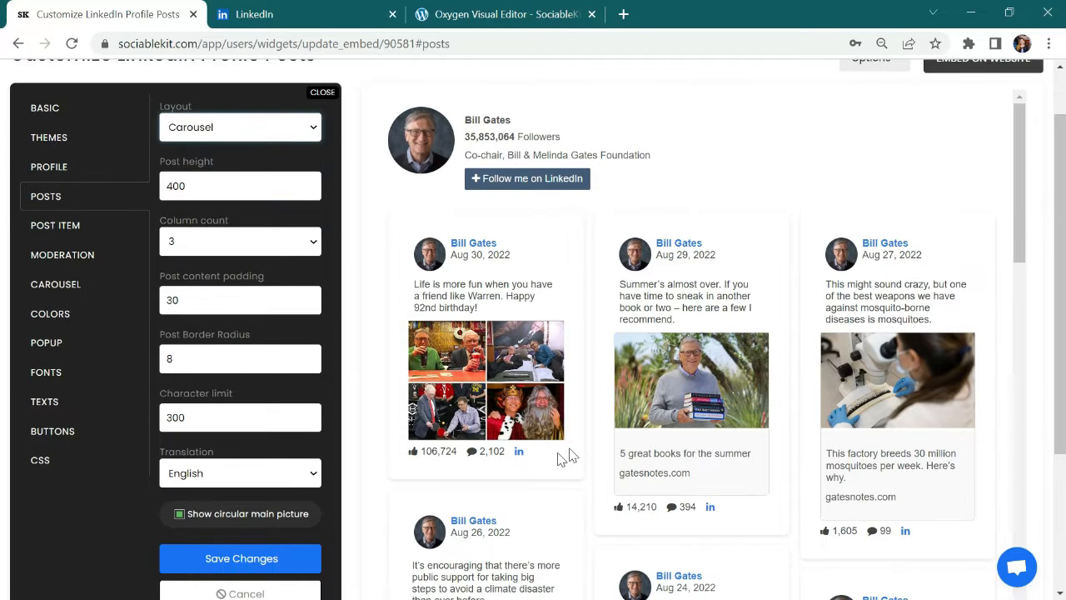
left_click(243, 554)
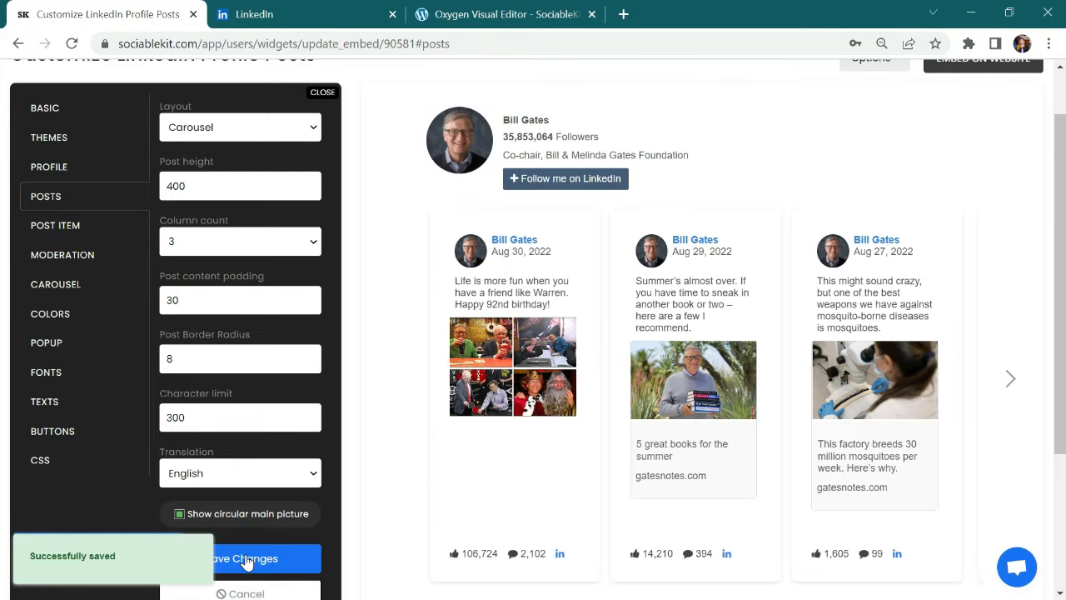
Page forward through the carousel preview by two sets of posts and return to the first set
left_click(1008, 379)
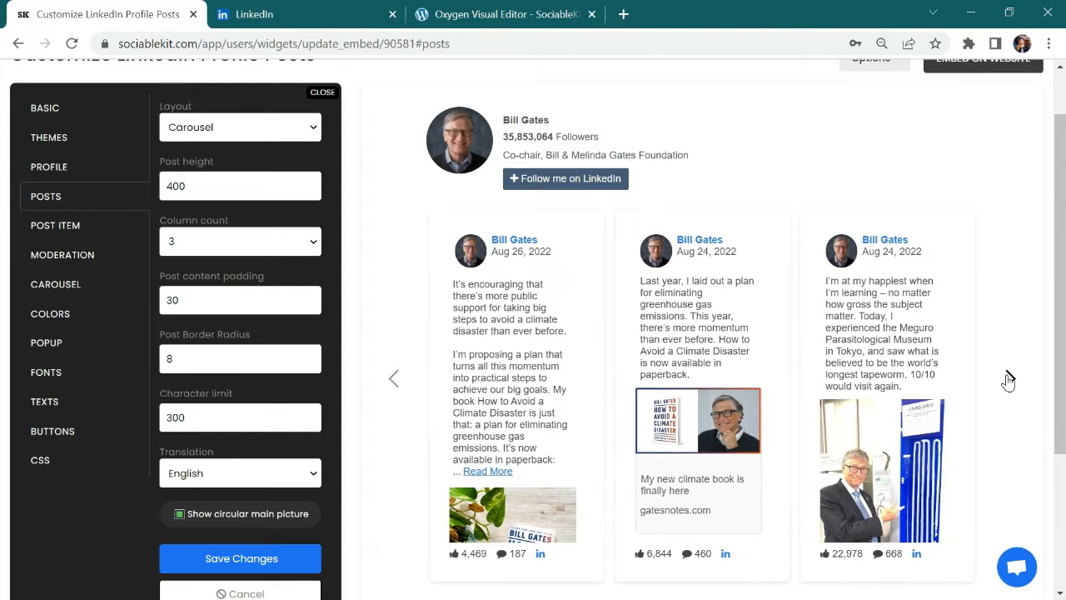
left_click(1008, 379)
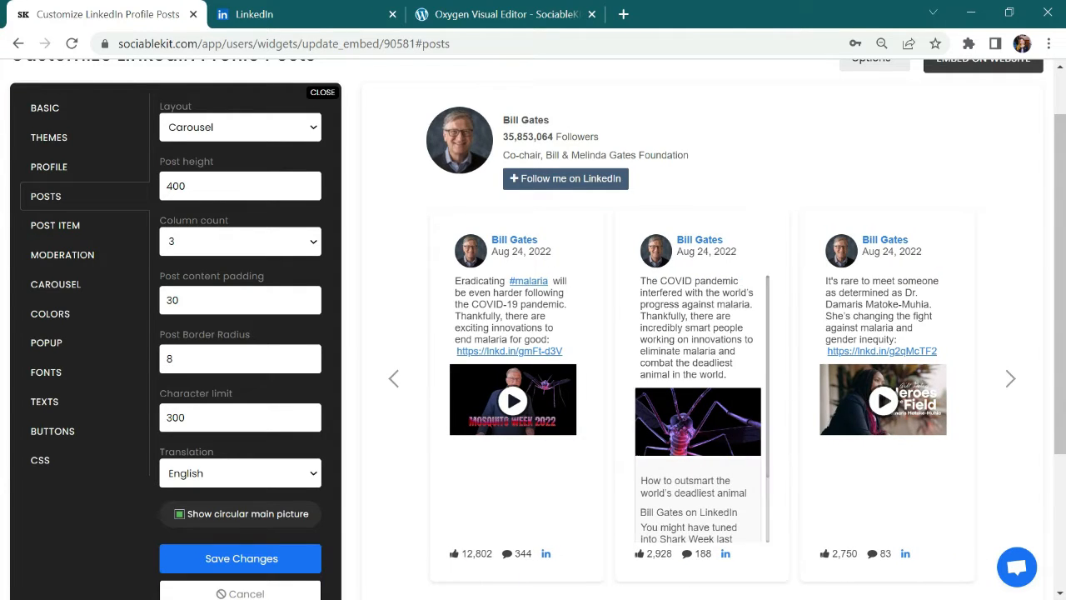
left_click(389, 380)
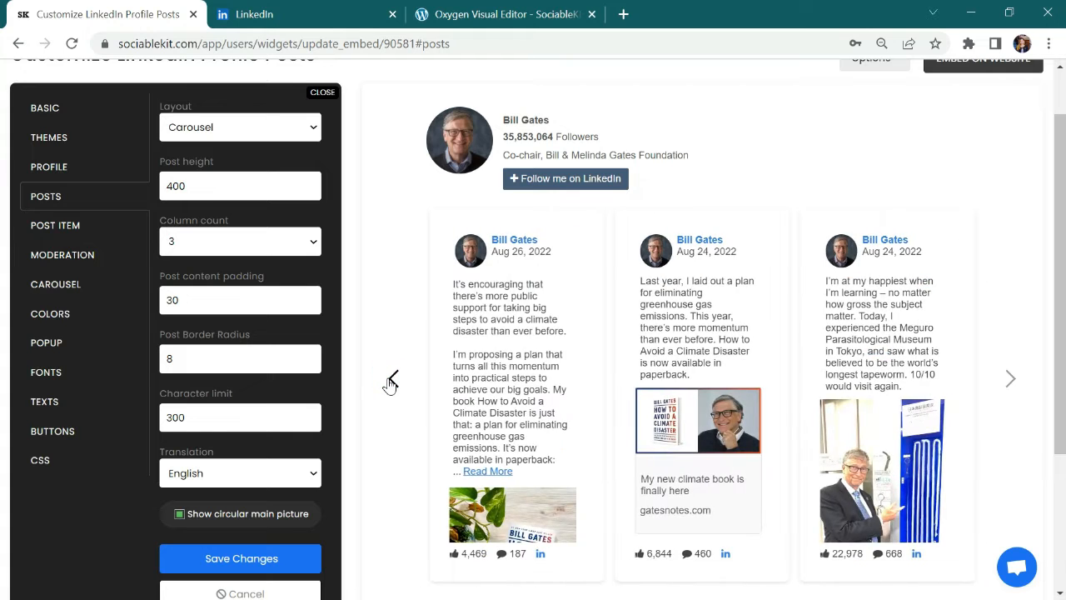
left_click(389, 381)
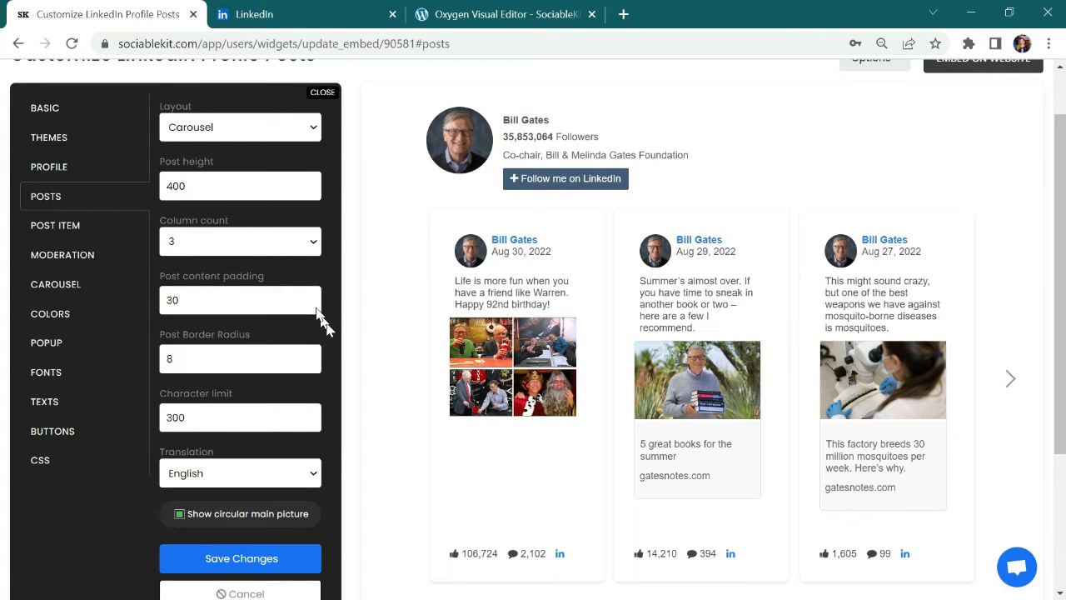
Set the posts layout back to Masonry and save the changes
left_click(308, 126)
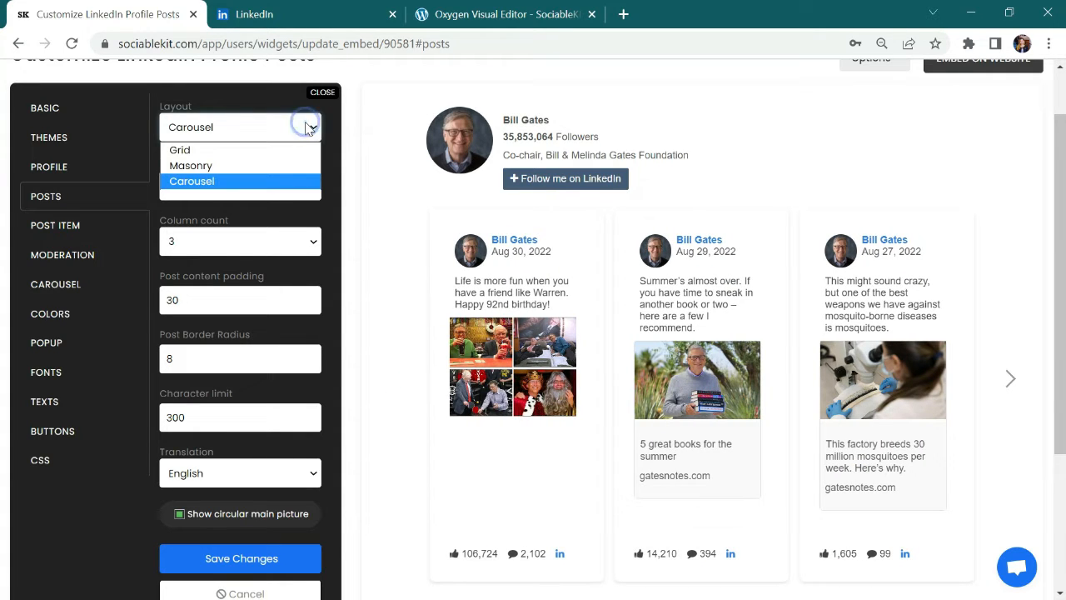
left_click(284, 166)
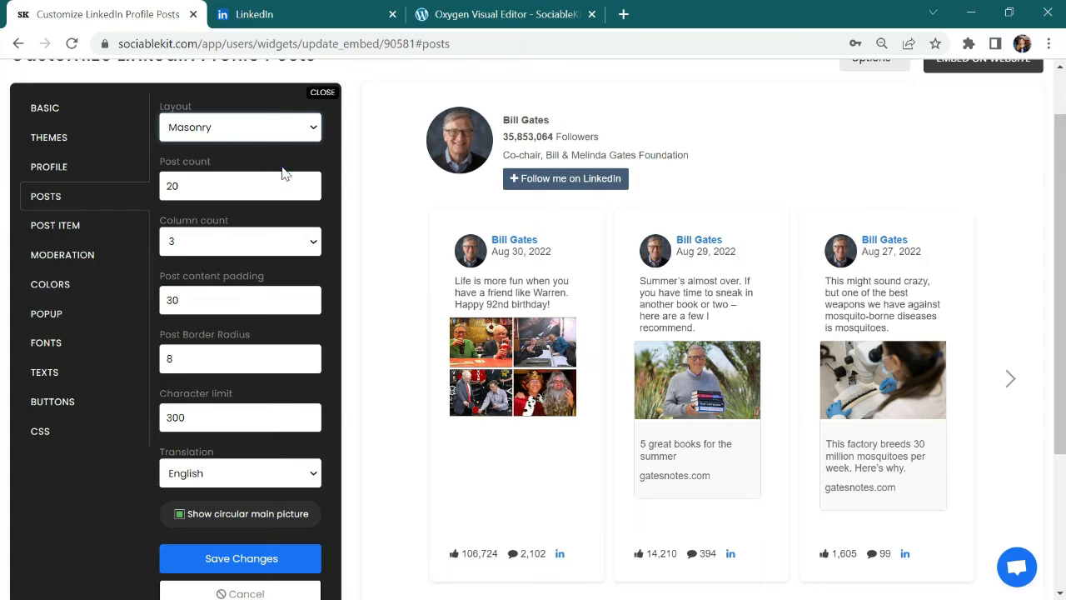
left_click(242, 558)
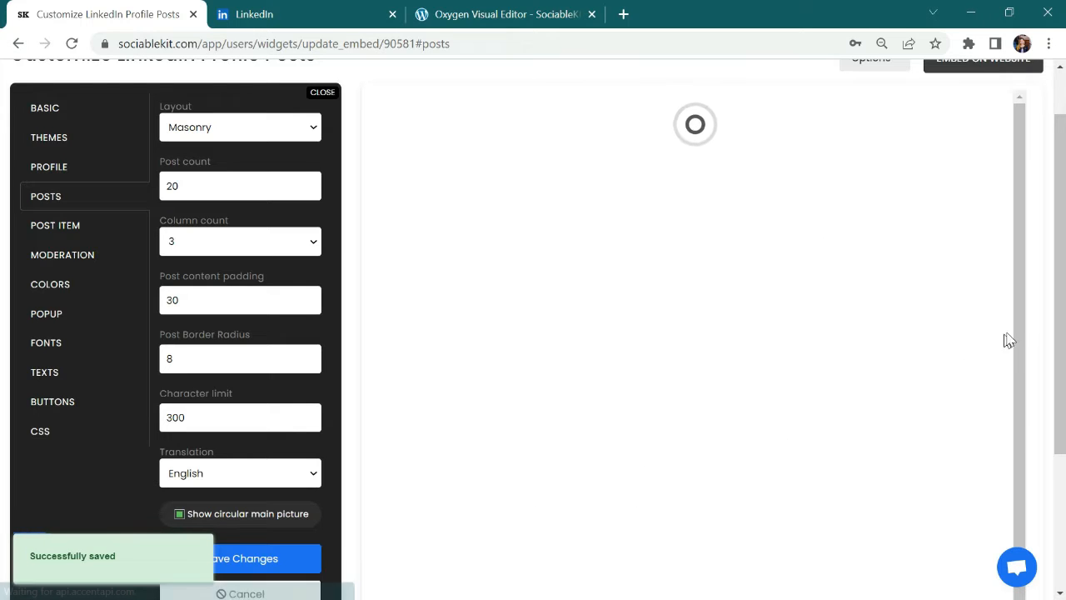
scroll(1058, 250, "up", 2)
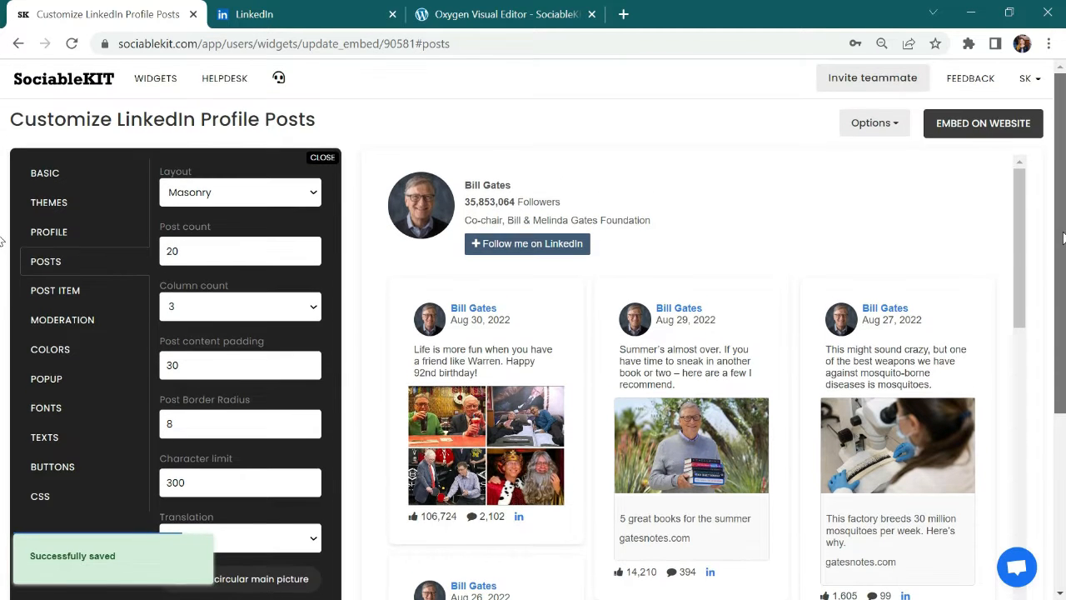
Open the widget's color settings and set the post background color to #928282
left_click(109, 292)
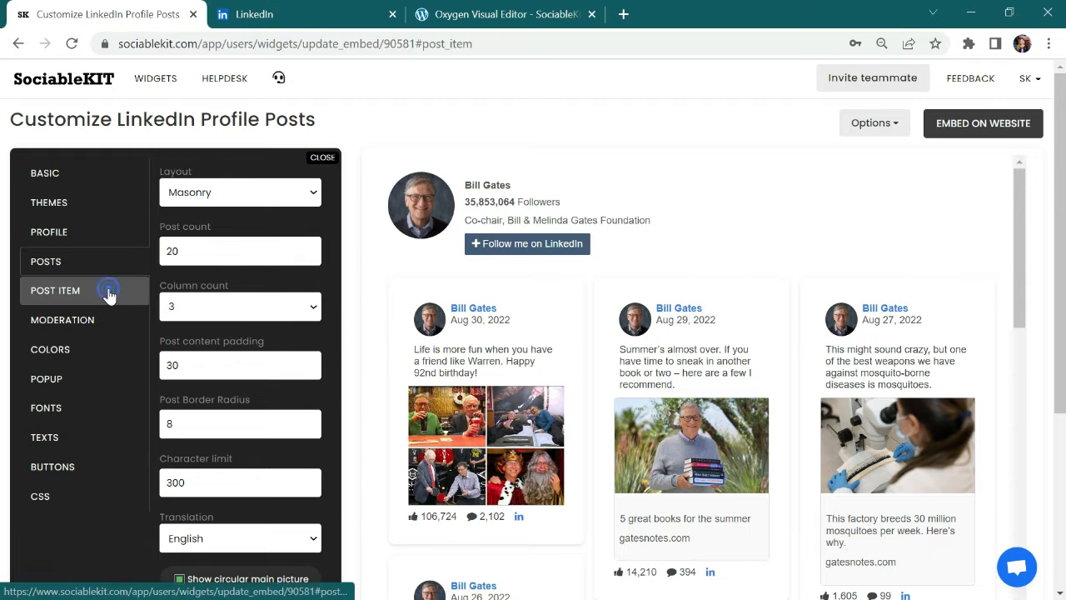
left_click(101, 322)
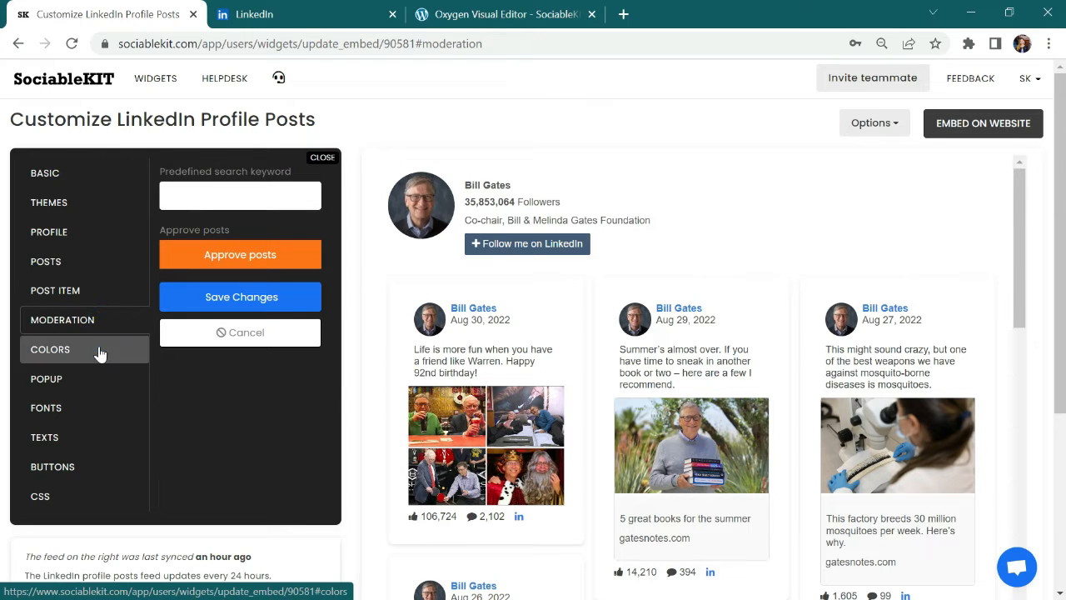
left_click(99, 354)
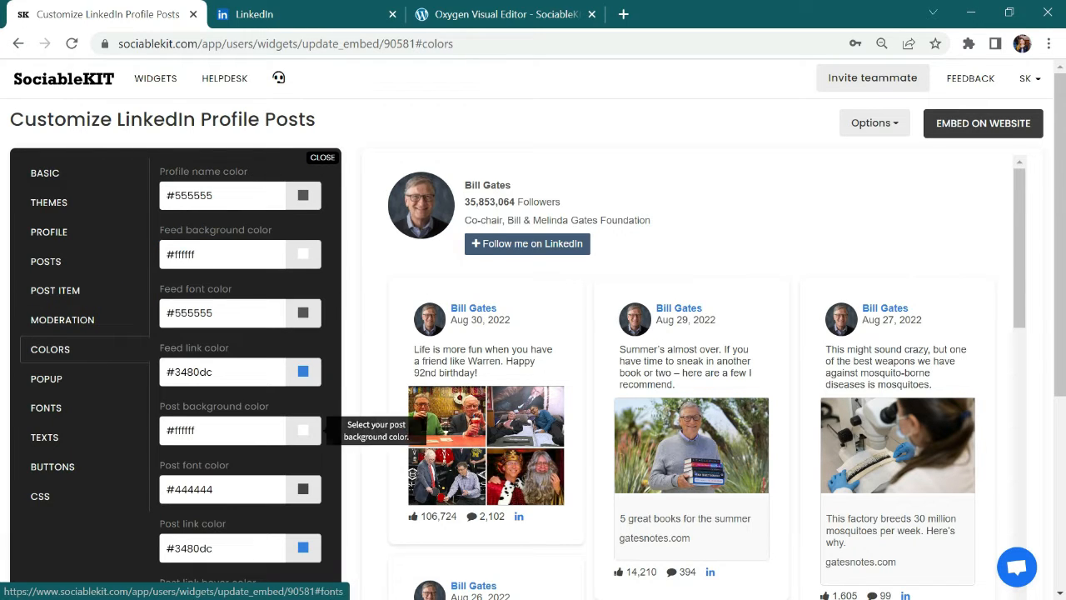
left_click(303, 435)
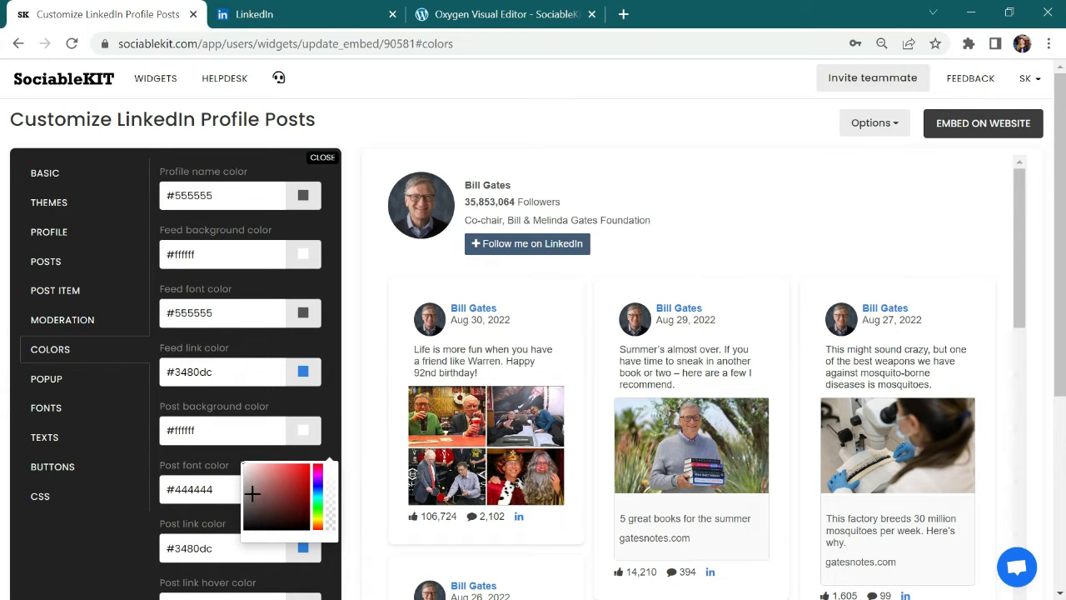
left_click(251, 493)
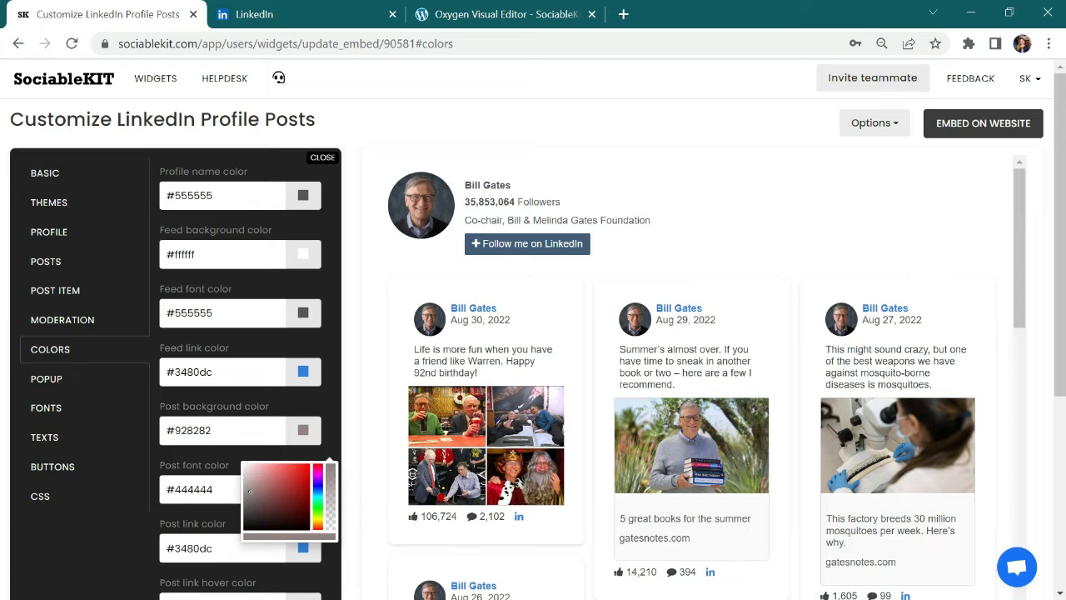
Set the post font color to #ffffff and save the color changes
left_click(200, 489)
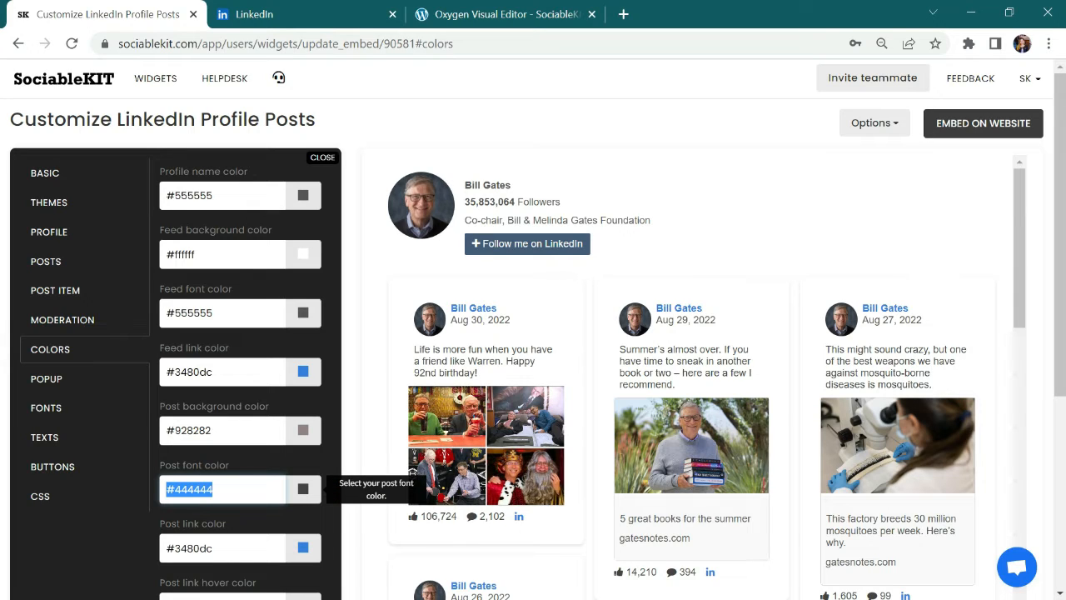
key("BackSpace")
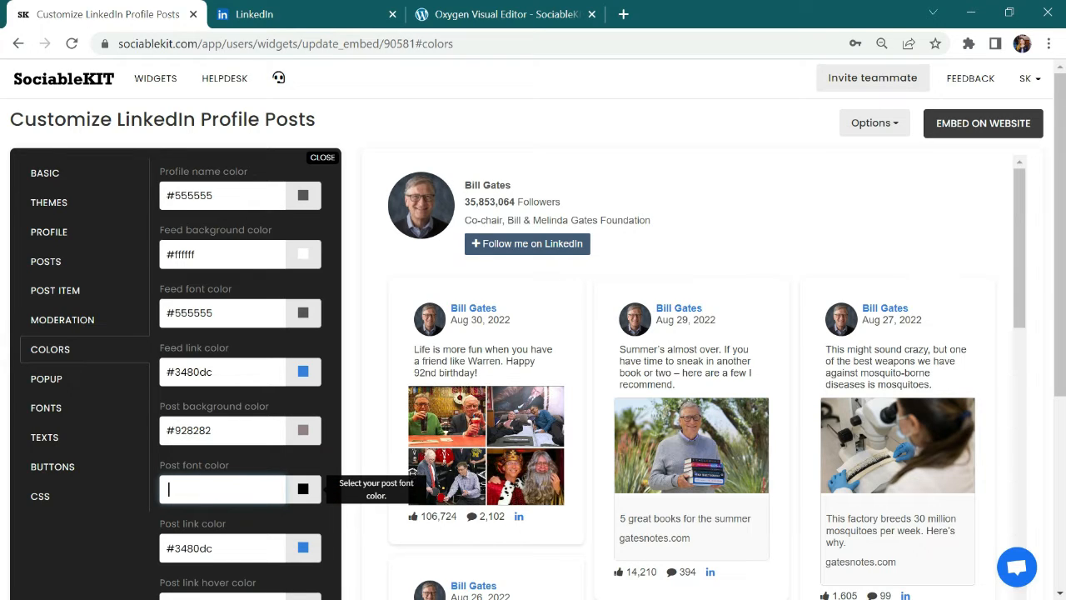
left_click(303, 491)
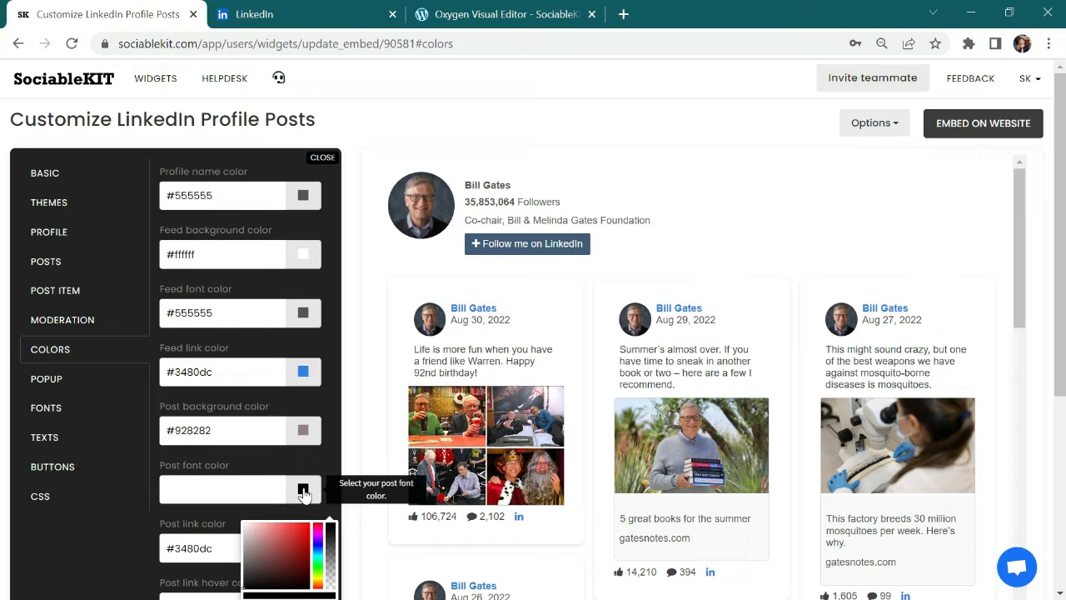
left_click(247, 528)
left_click_drag(246, 528, 239, 528)
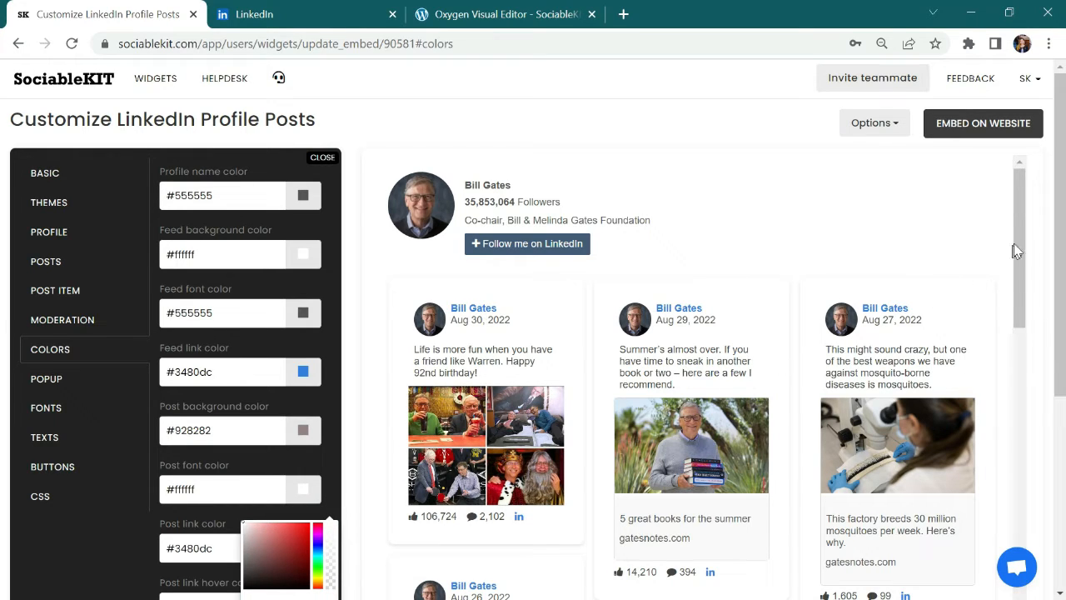
left_click(1059, 200)
scroll(837, 399, "down", 2)
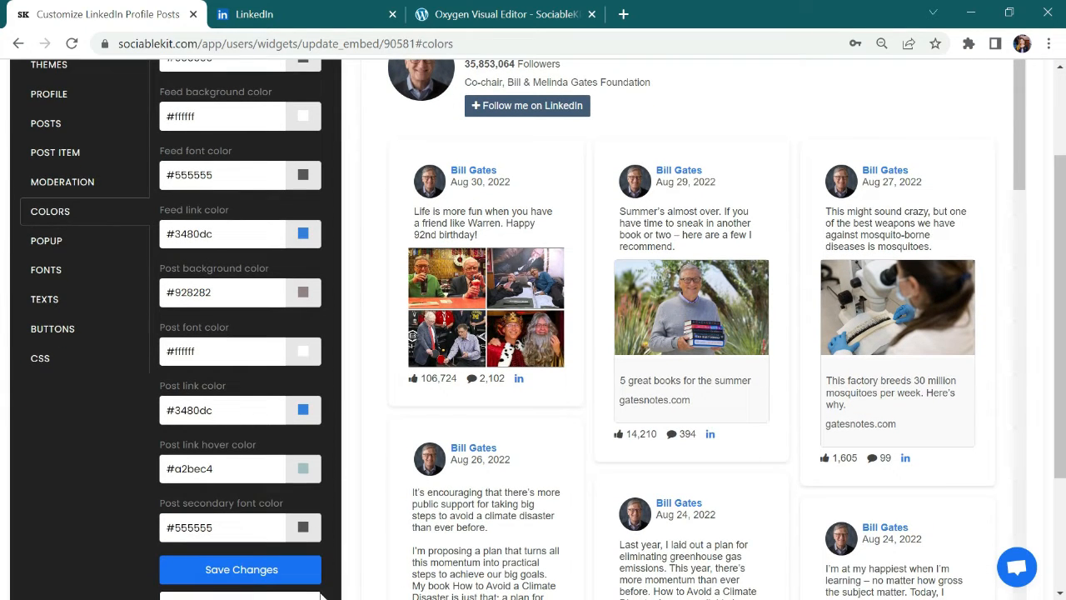
left_click(249, 568)
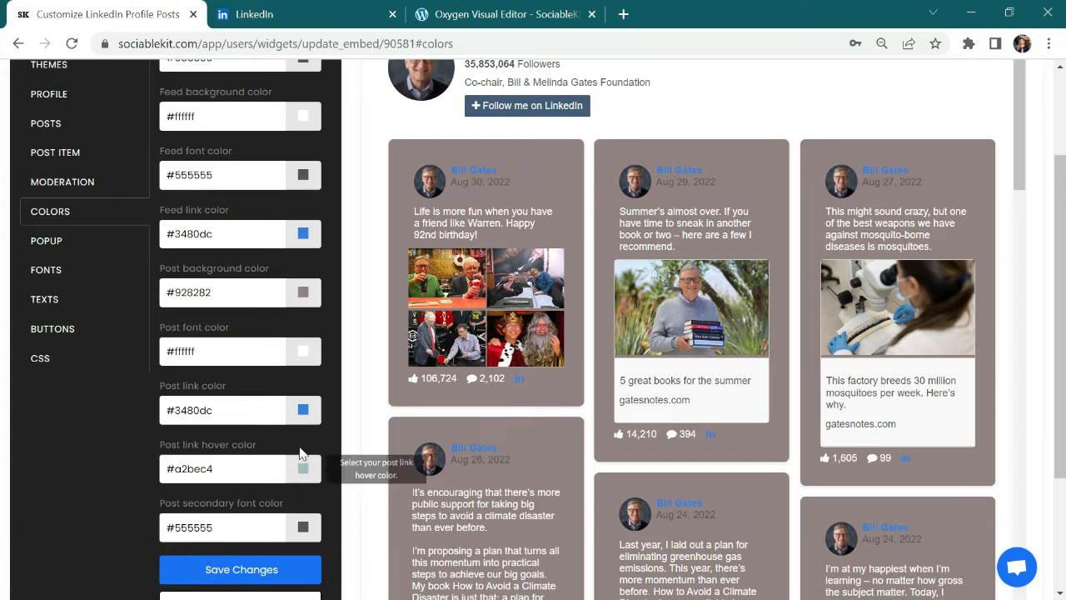
Restore the post background color to #ffffff and the post font color to #444444, and save the changes
left_click(304, 297)
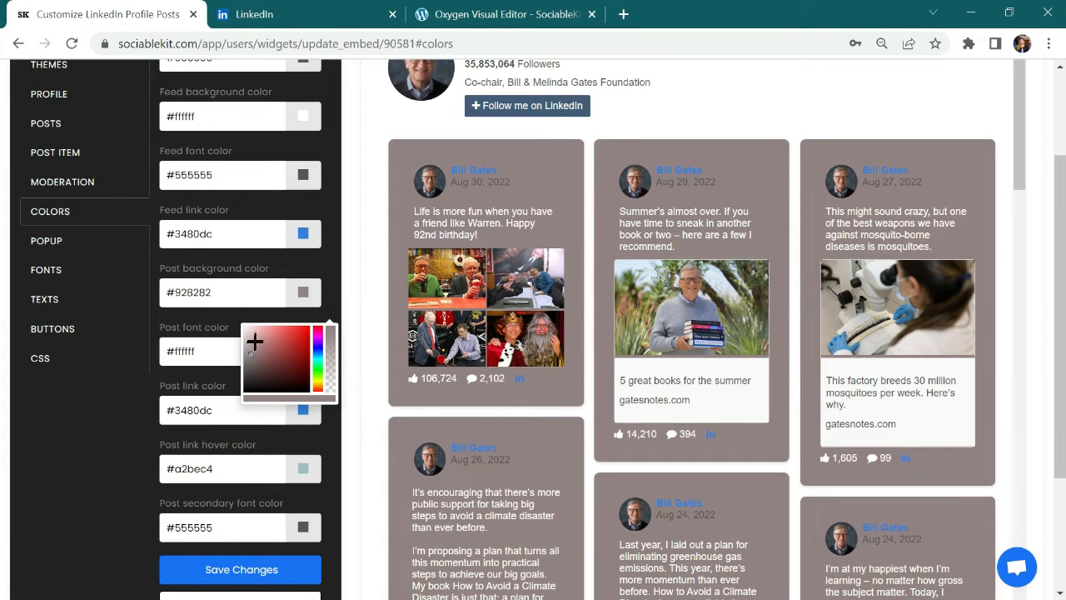
left_click_drag(251, 354, 237, 331)
triple_click(214, 350)
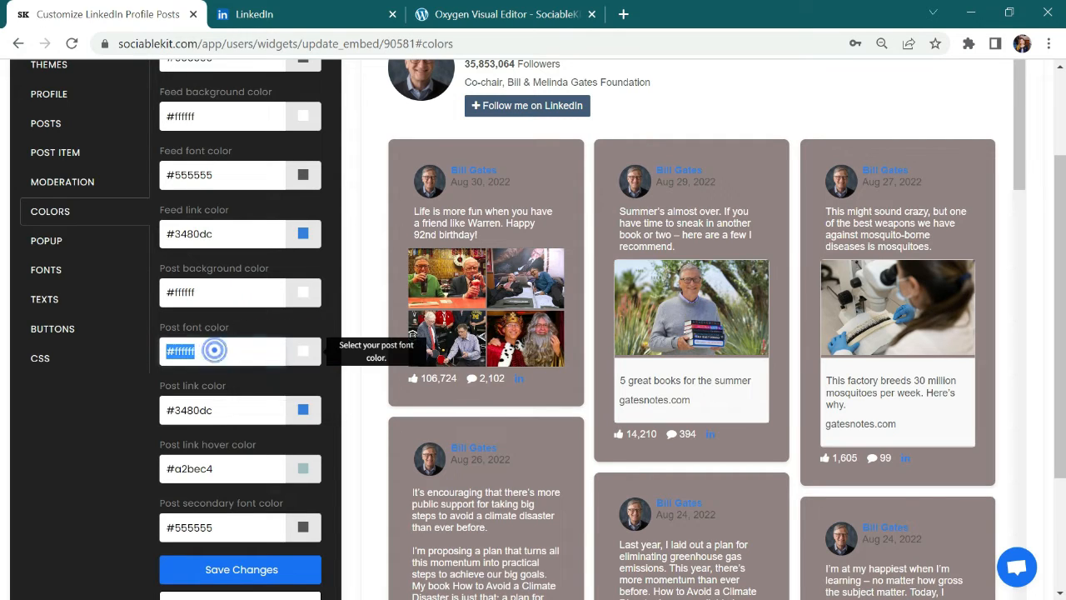
type("#")
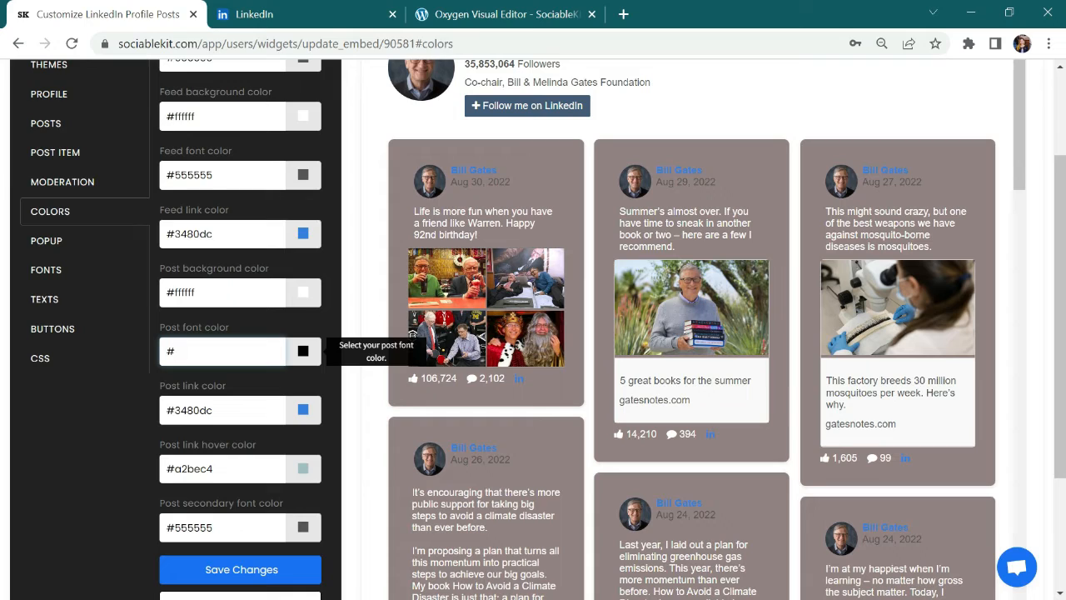
type("444444")
left_click(239, 569)
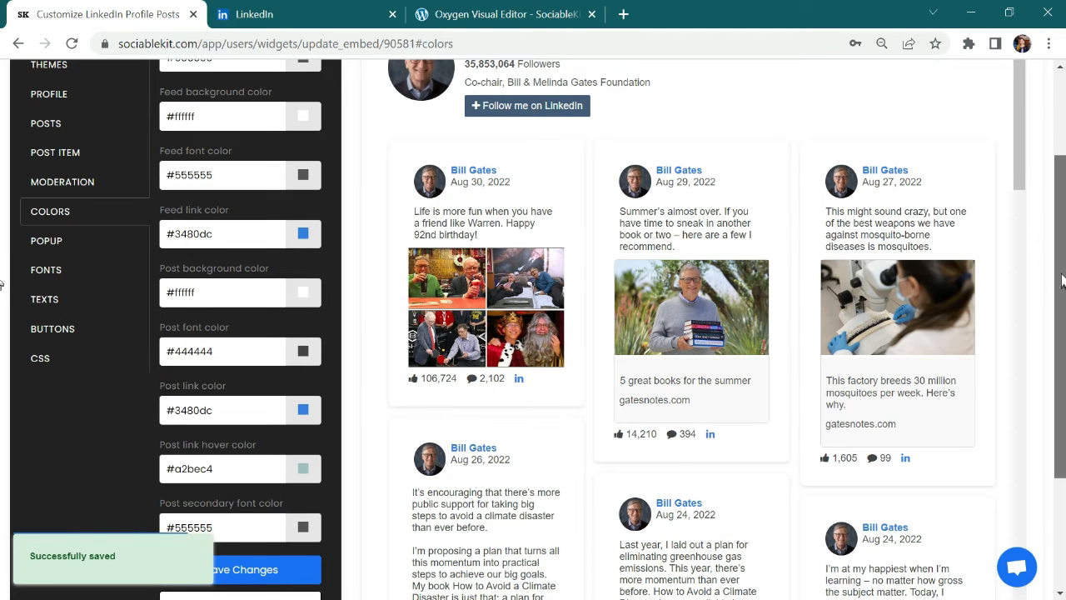
scroll(1061, 281, "up", 3)
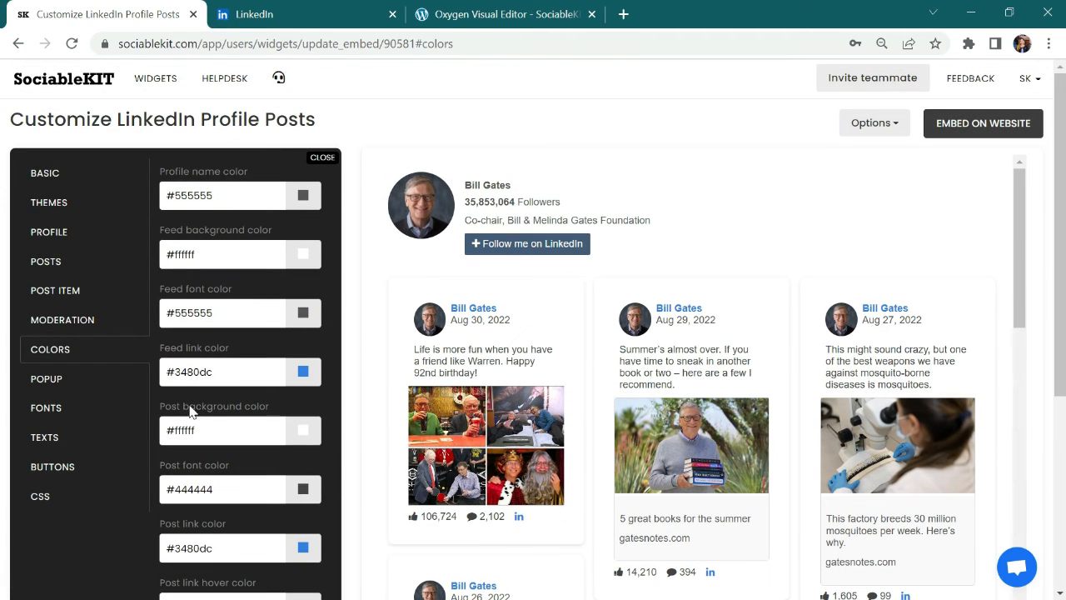
Change the widget's font family to 'Courier New', Courier, monospace and save the changes
left_click(95, 379)
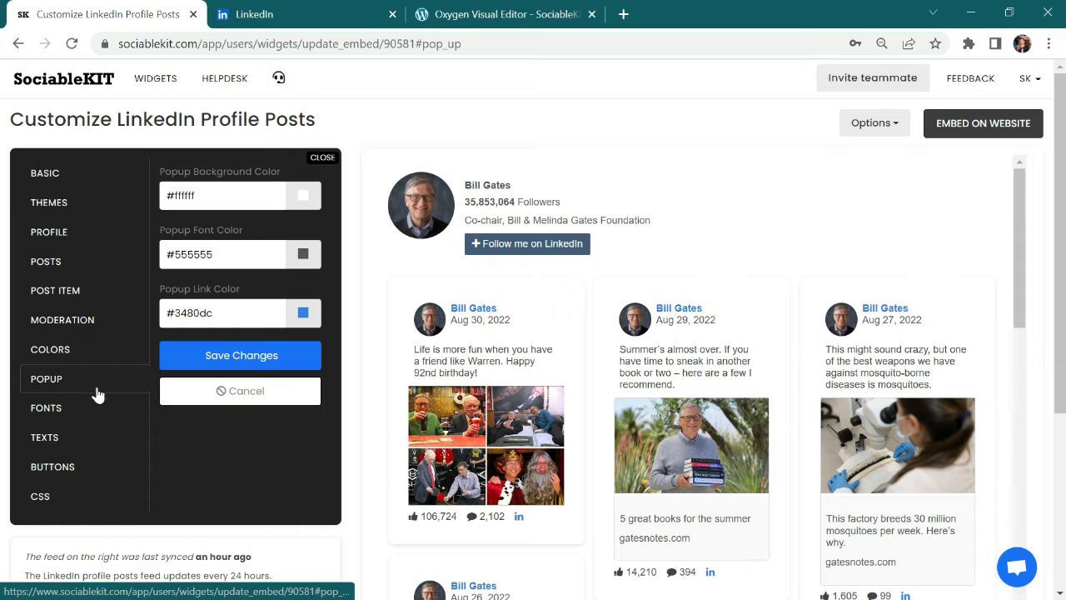
left_click(95, 417)
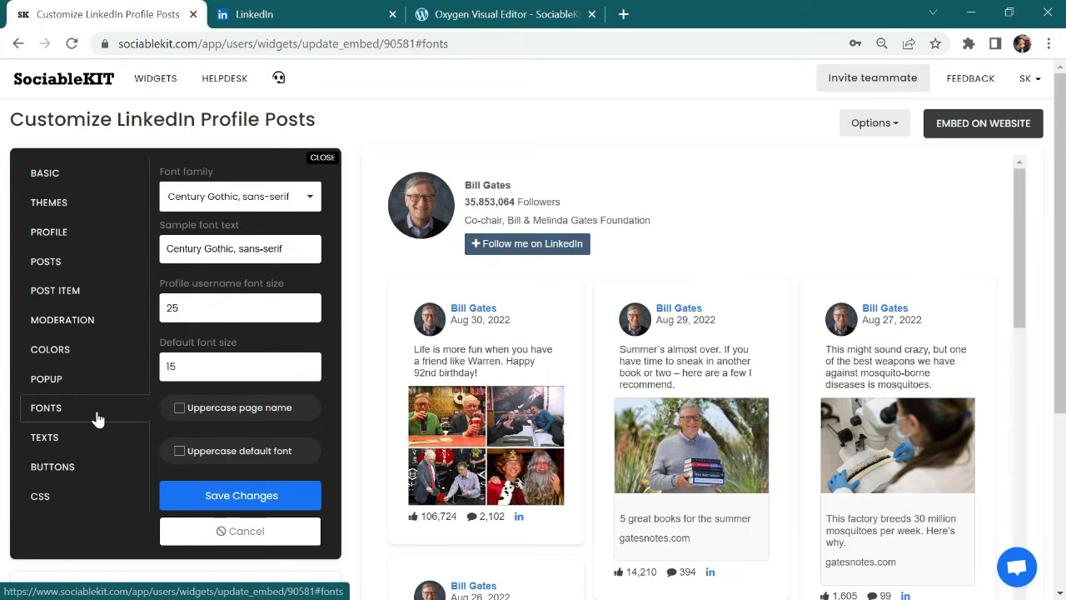
left_click(300, 203)
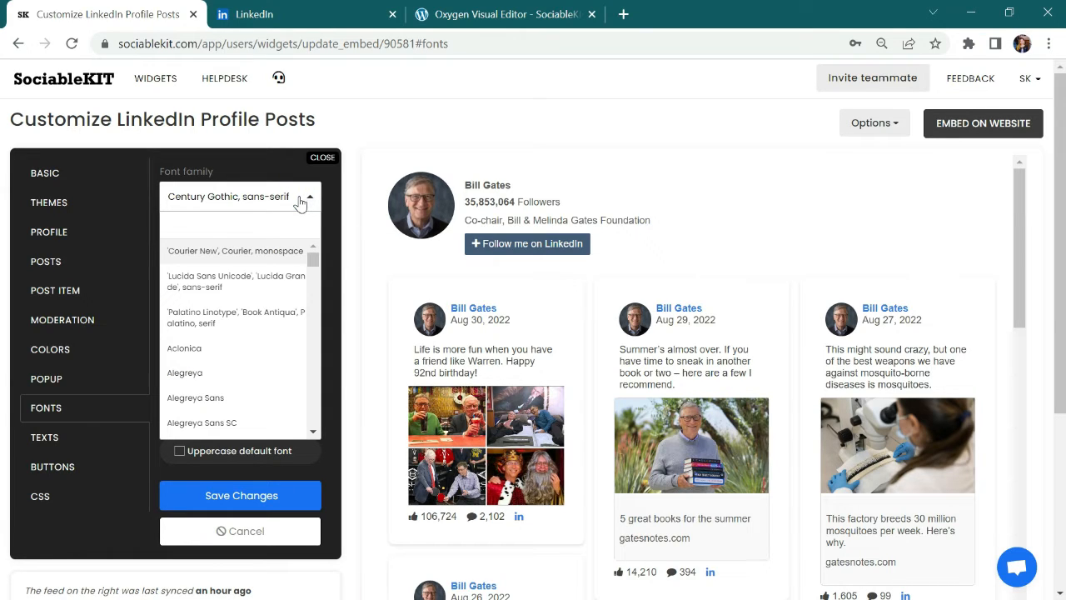
left_click(272, 250)
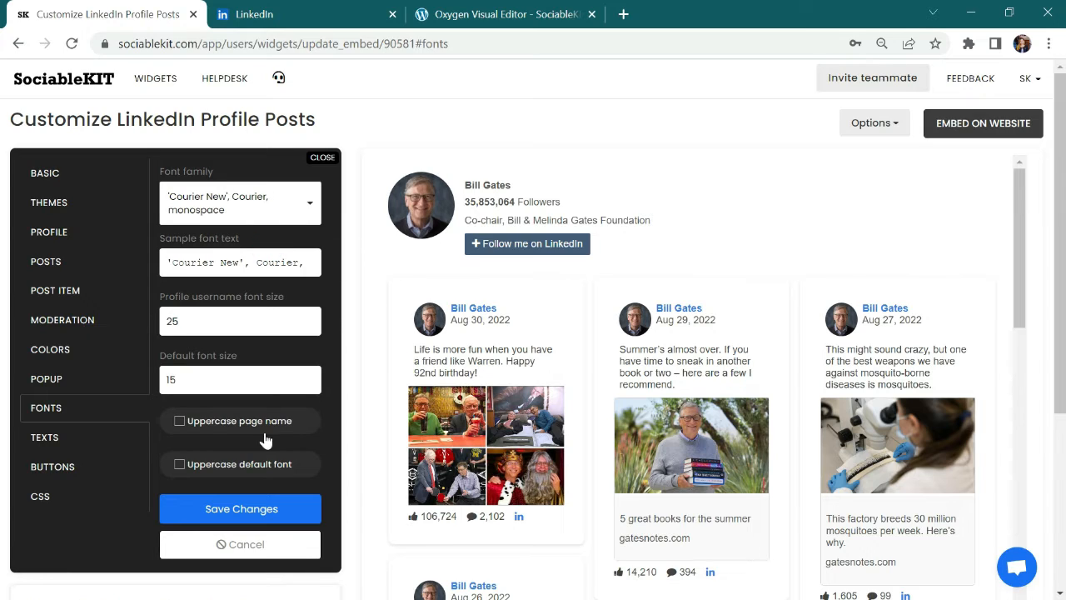
left_click(238, 506)
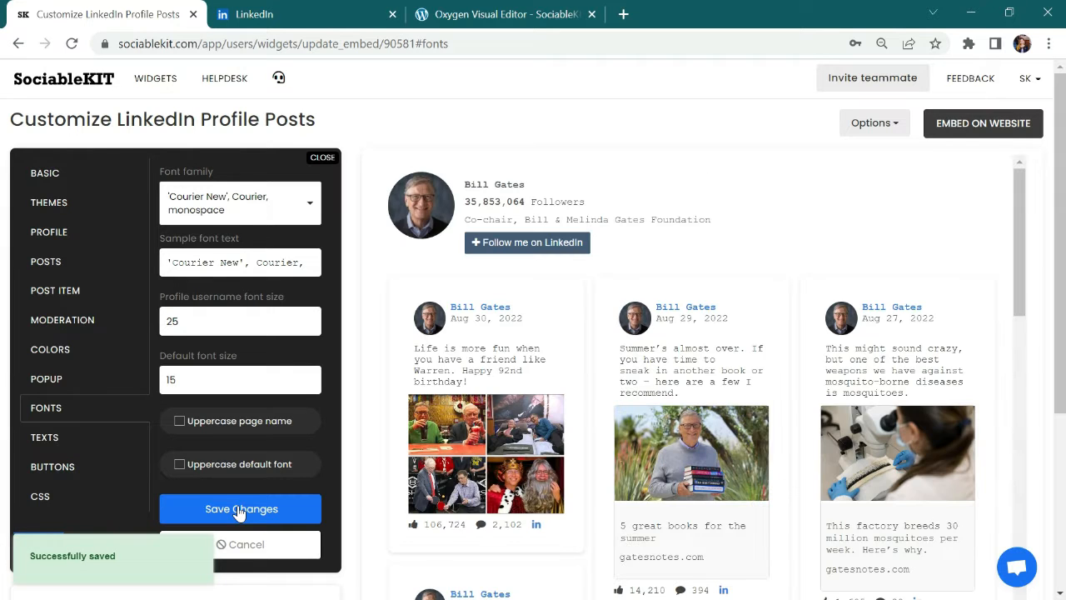
Search the font families for "century", set the font back to Century Gothic, sans-serif and save the changes
left_click(272, 211)
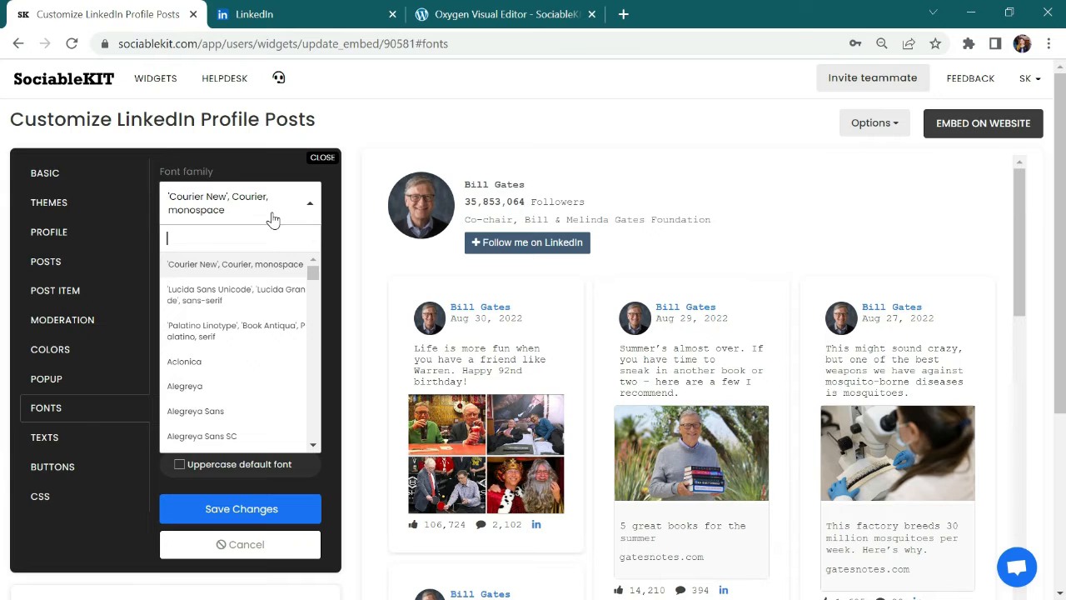
type("cent")
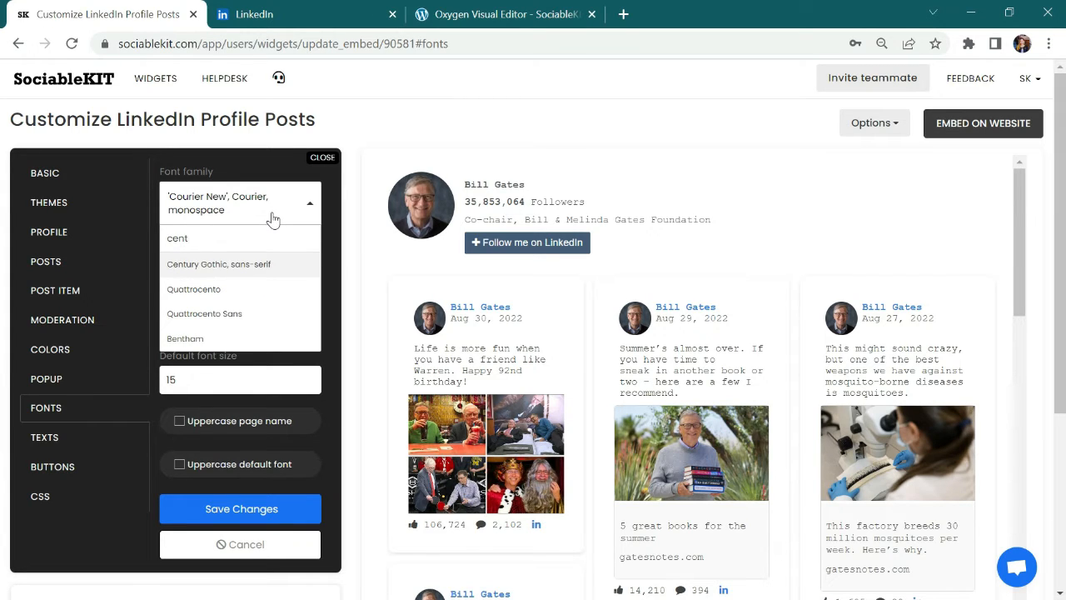
type("ury")
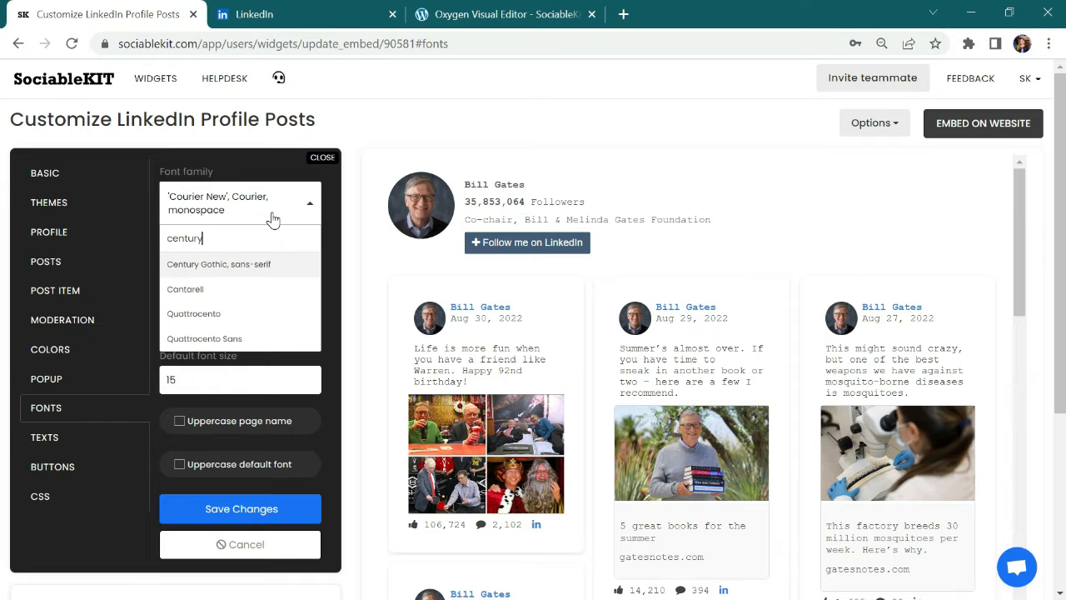
left_click(266, 264)
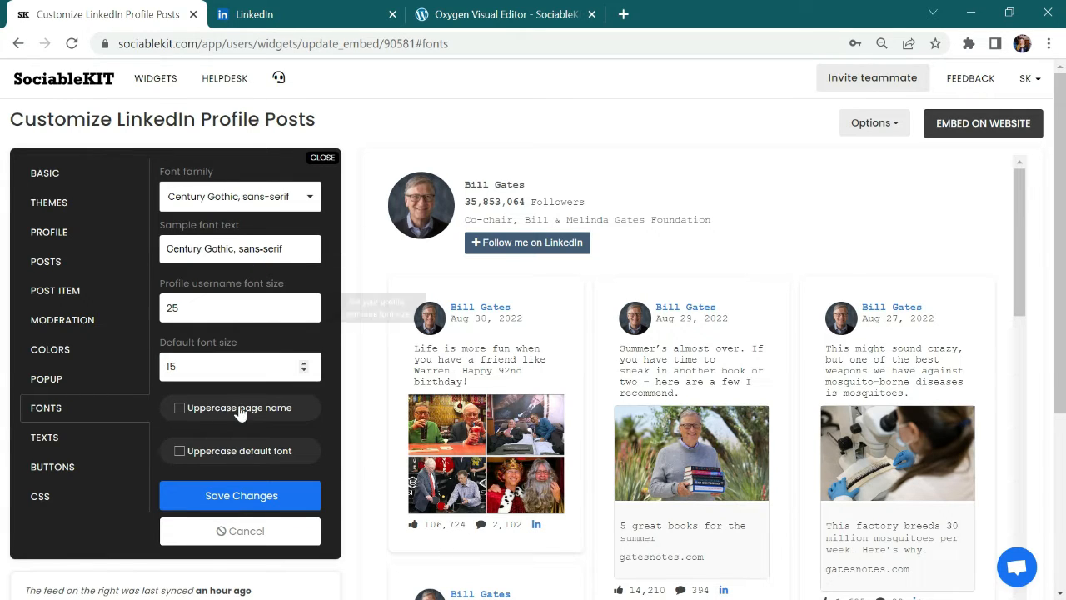
left_click(236, 497)
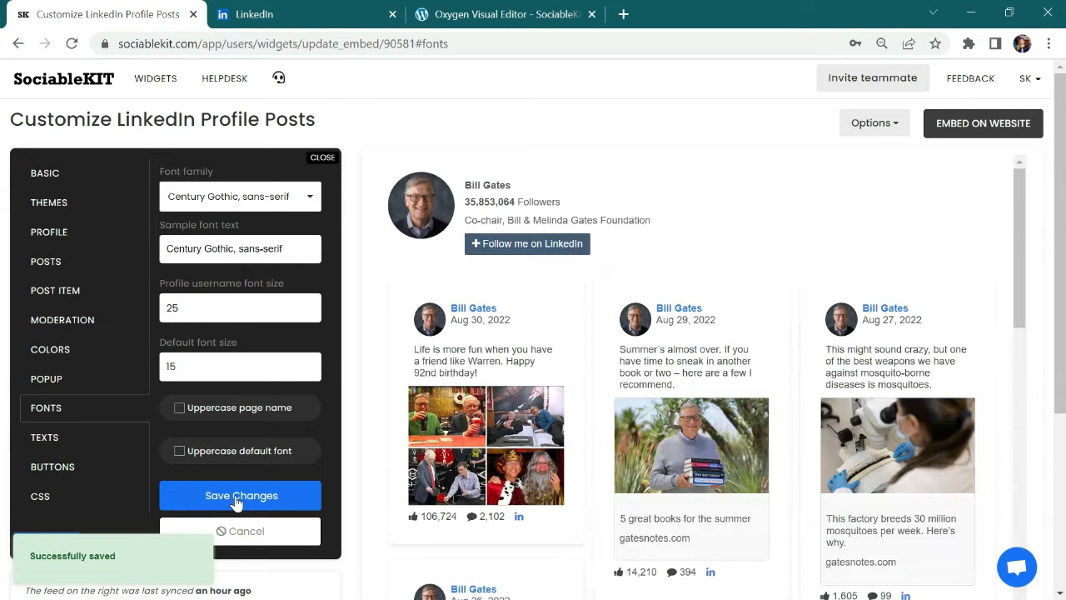
Open the widget's button settings and set the button background color to #ffffff
left_click(109, 448)
left_click(106, 468)
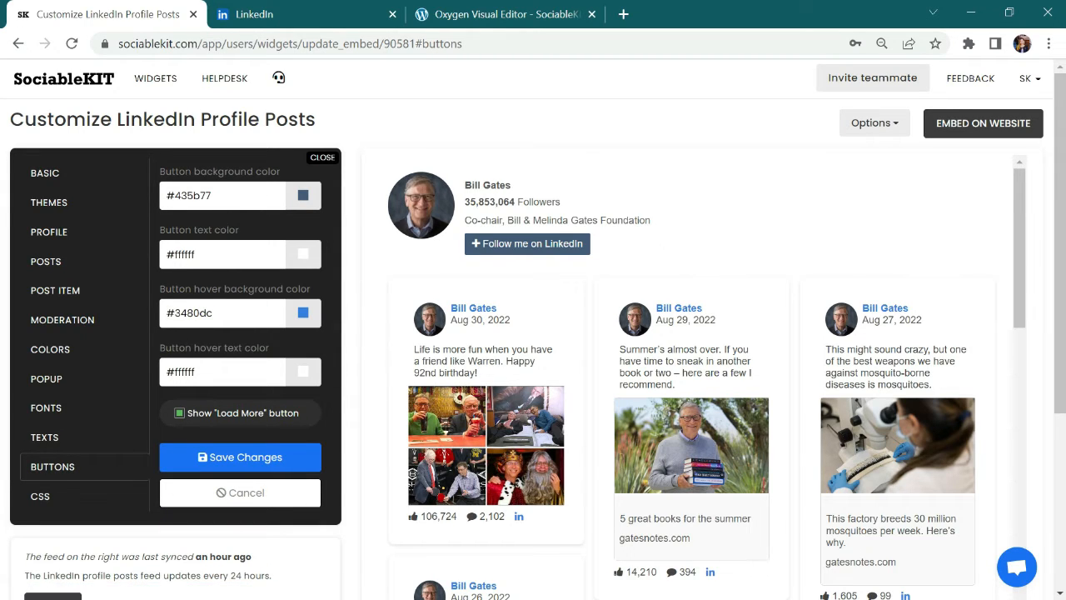
triple_click(220, 193)
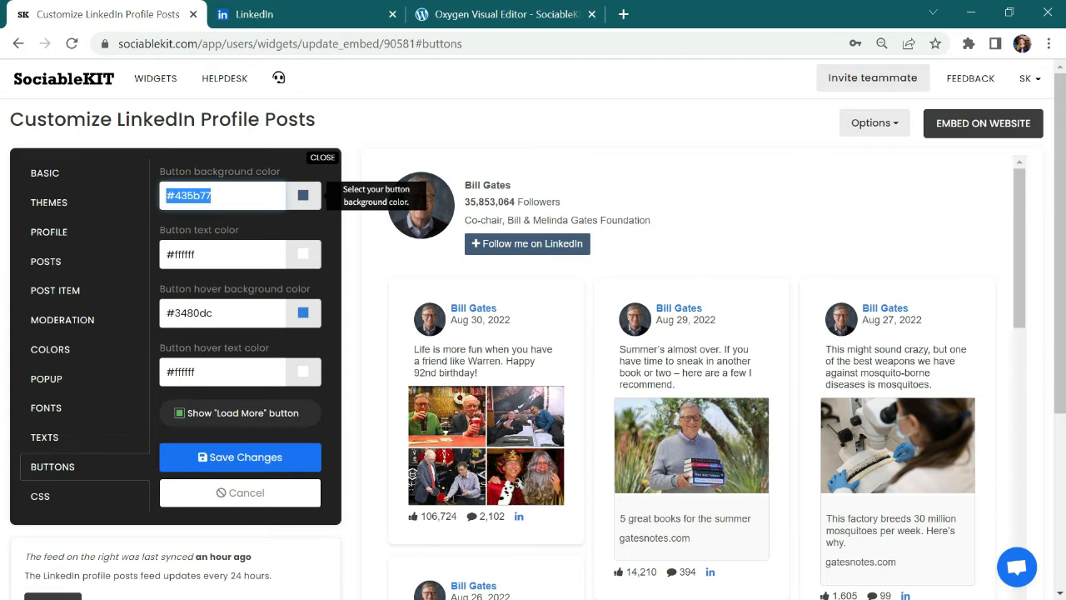
key("BackSpace")
left_click(302, 198)
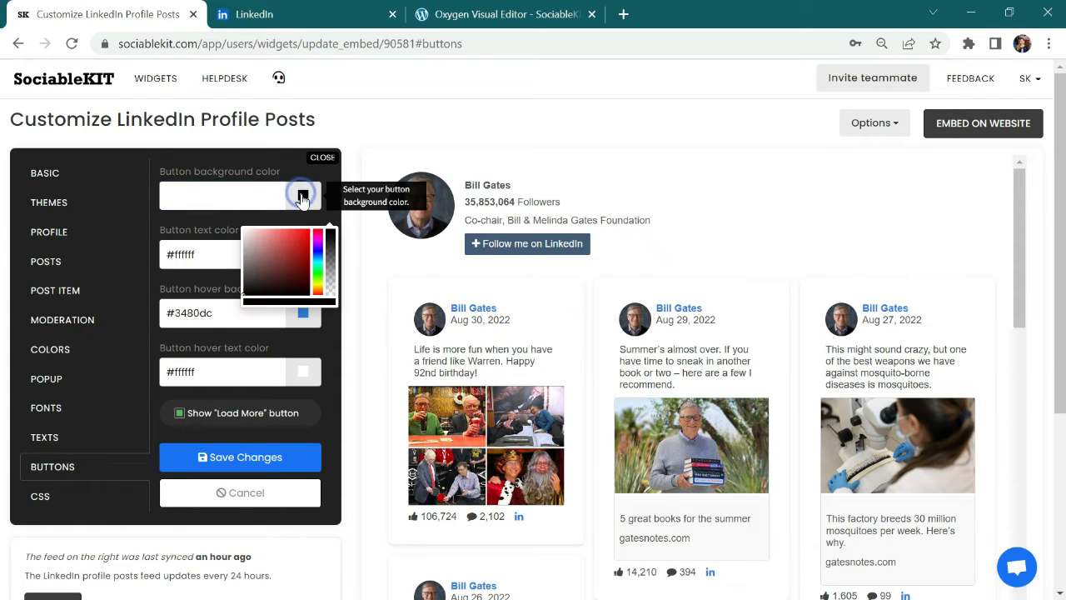
left_click(246, 233)
left_click(242, 230)
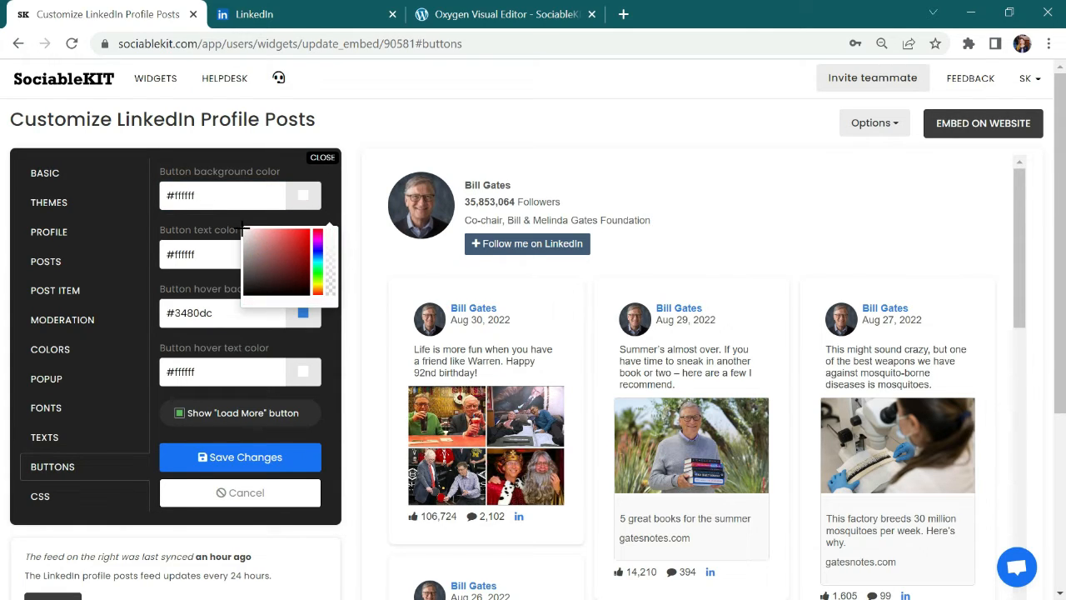
Set the button text color to #1d1d1d and save the button changes
left_click(223, 251)
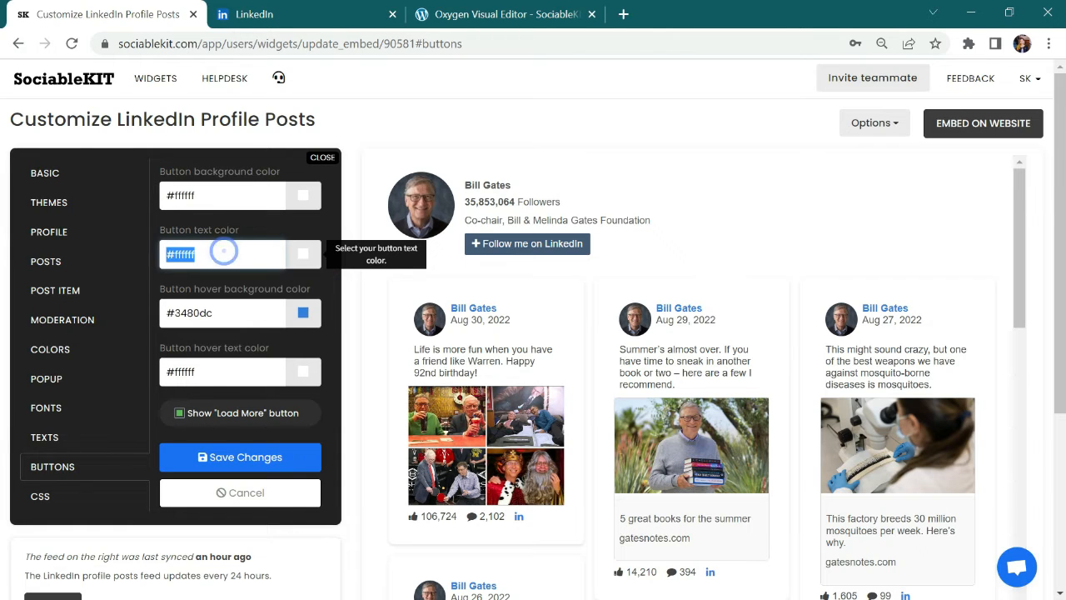
left_click(302, 256)
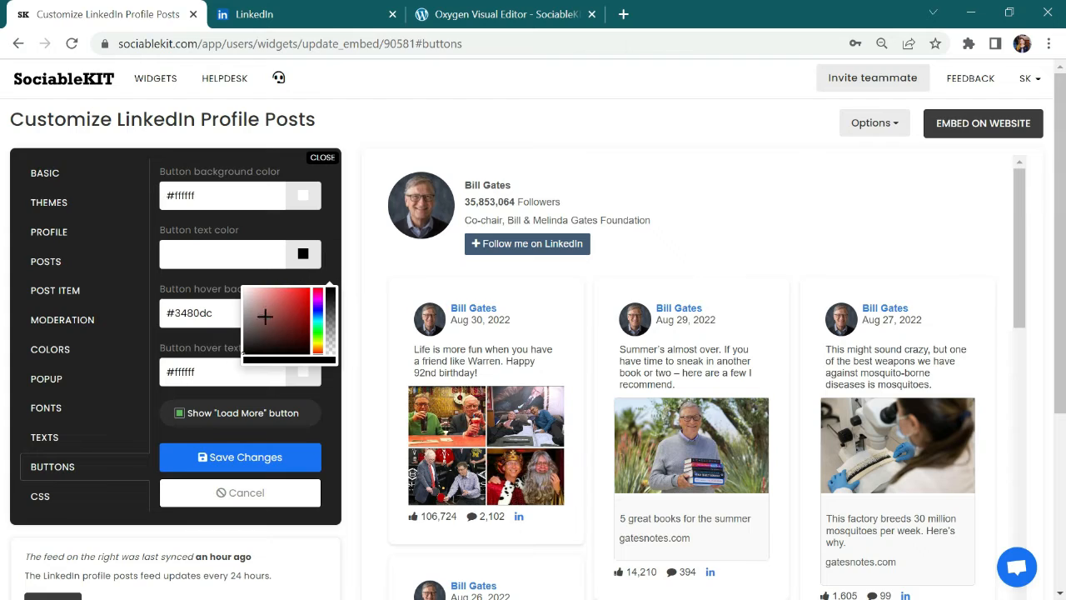
left_click_drag(254, 343, 232, 353)
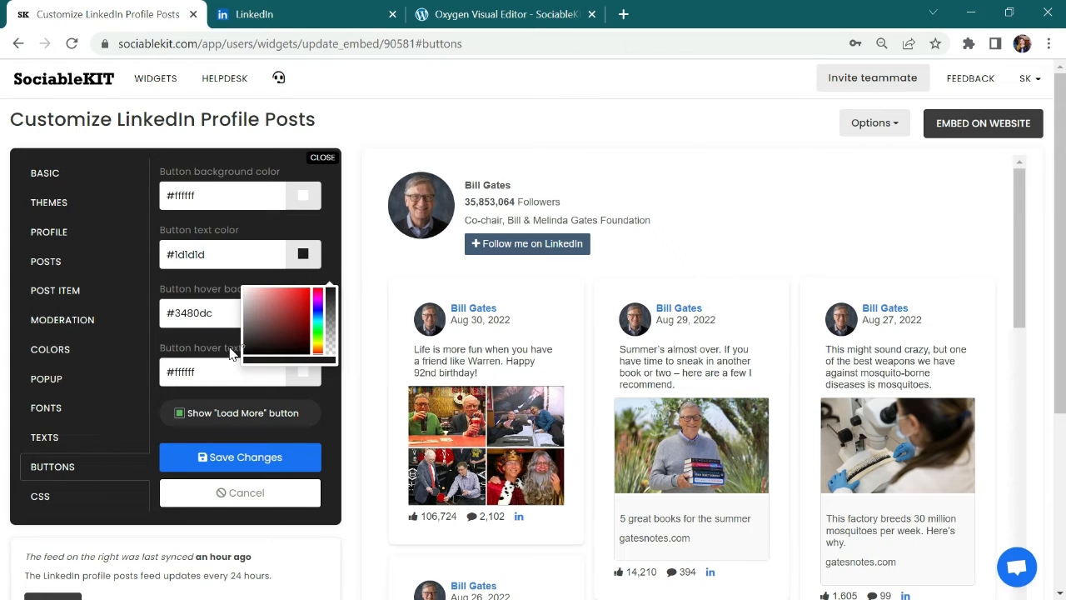
left_click(238, 456)
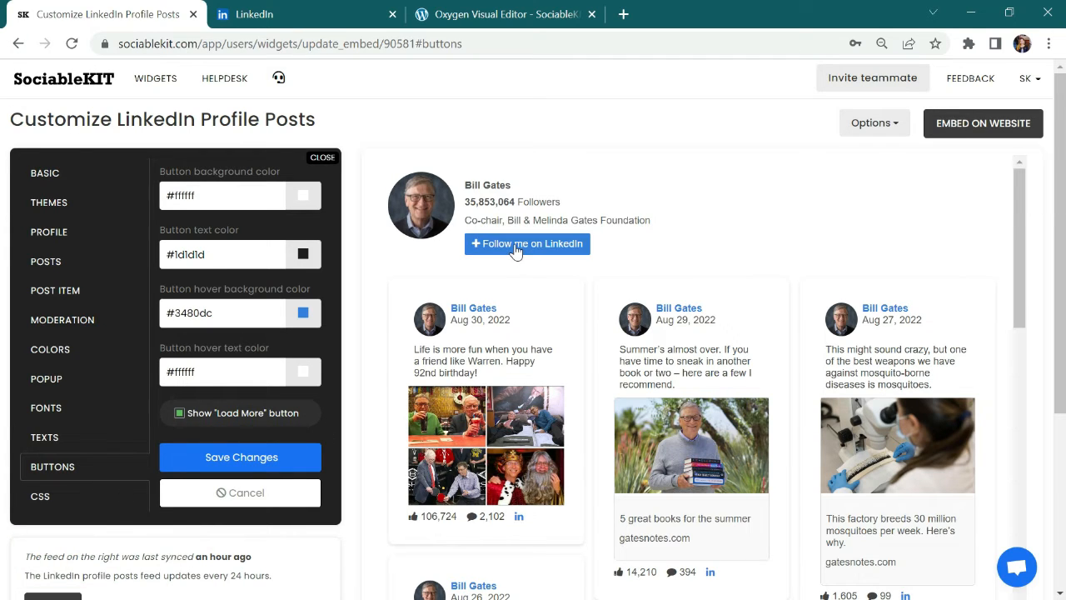
Set the button background color to #435b77 and the button text color to #ffffff, and save the changes
left_click(214, 195)
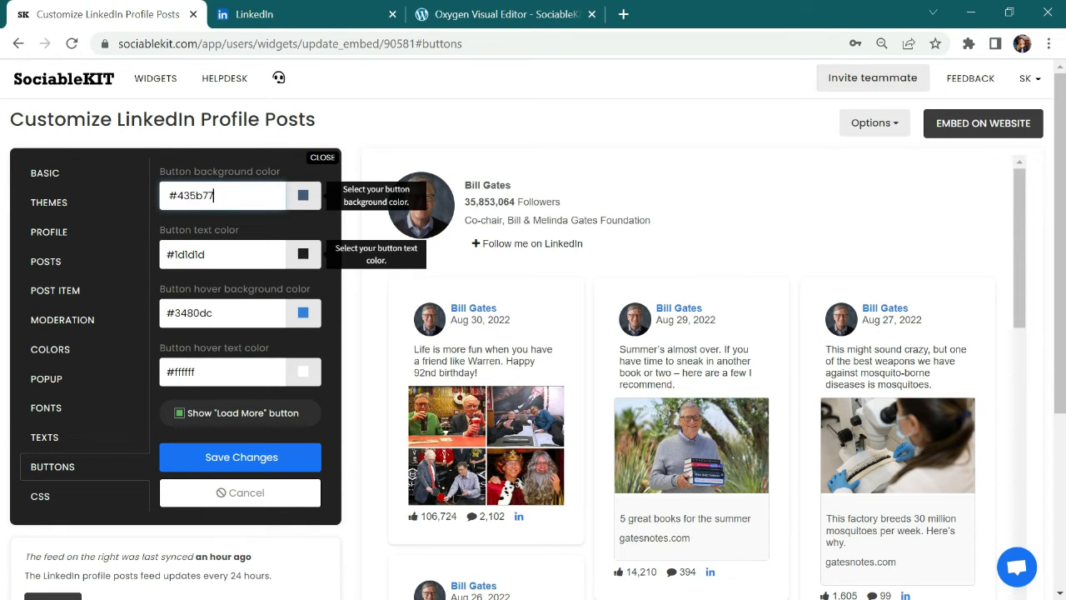
left_click(233, 254)
key("BackSpace")
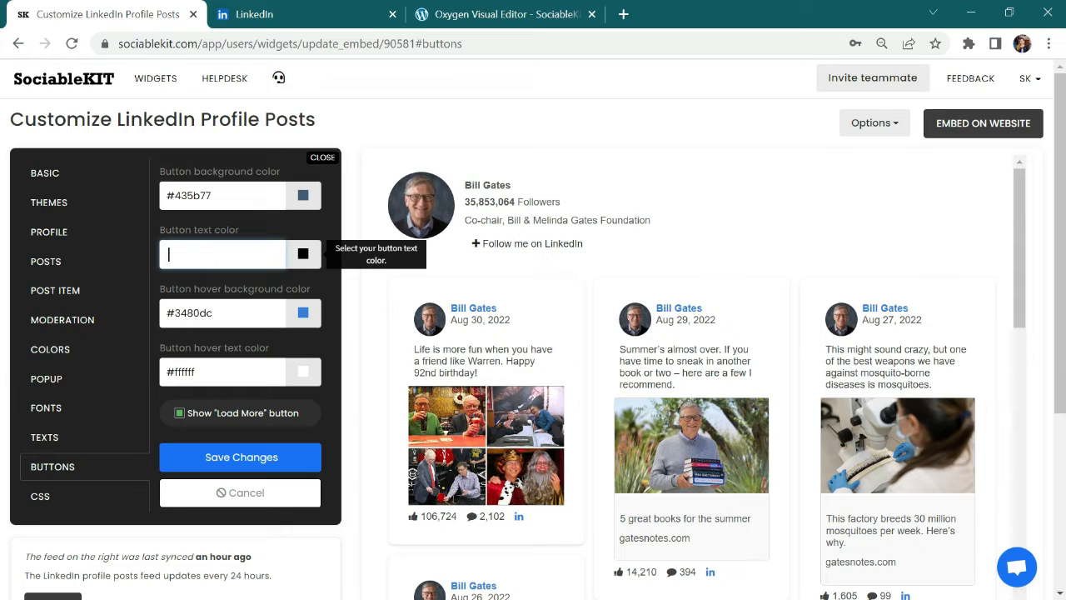
left_click(301, 260)
left_click(246, 296)
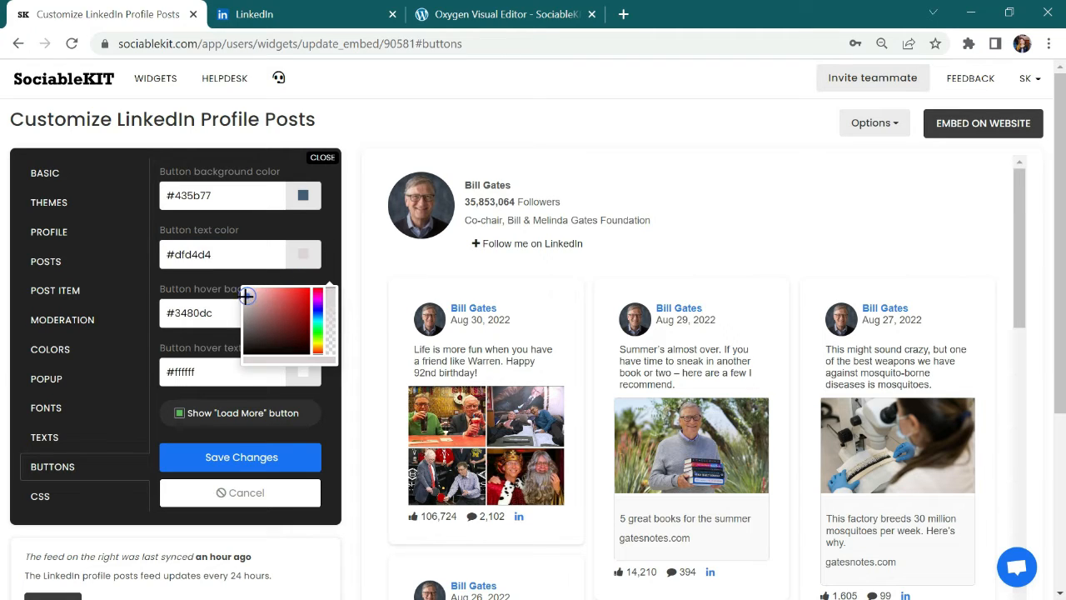
left_click_drag(247, 296, 239, 292)
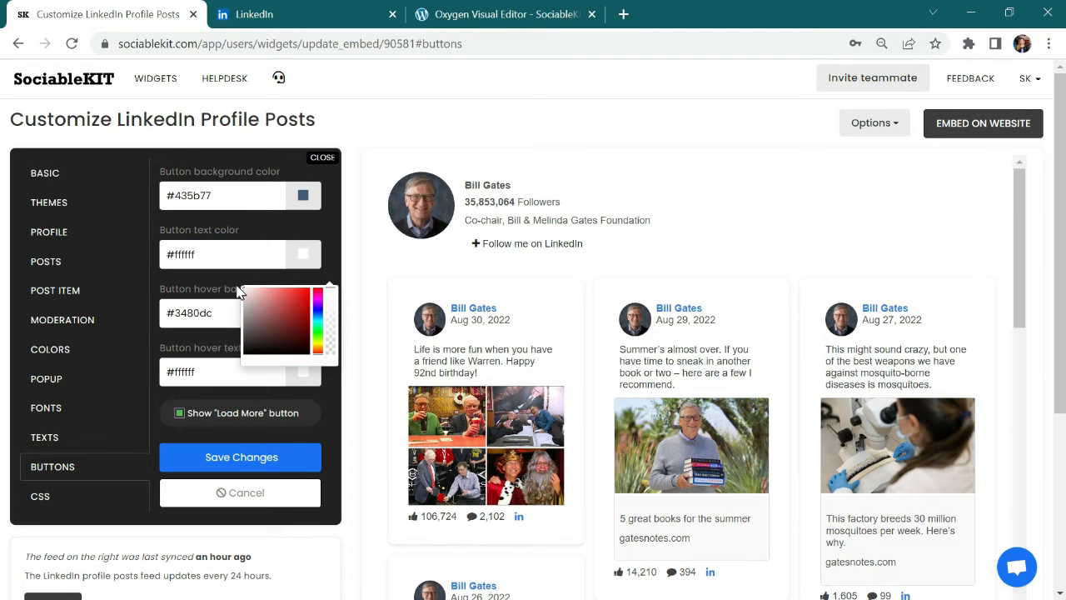
left_click(239, 455)
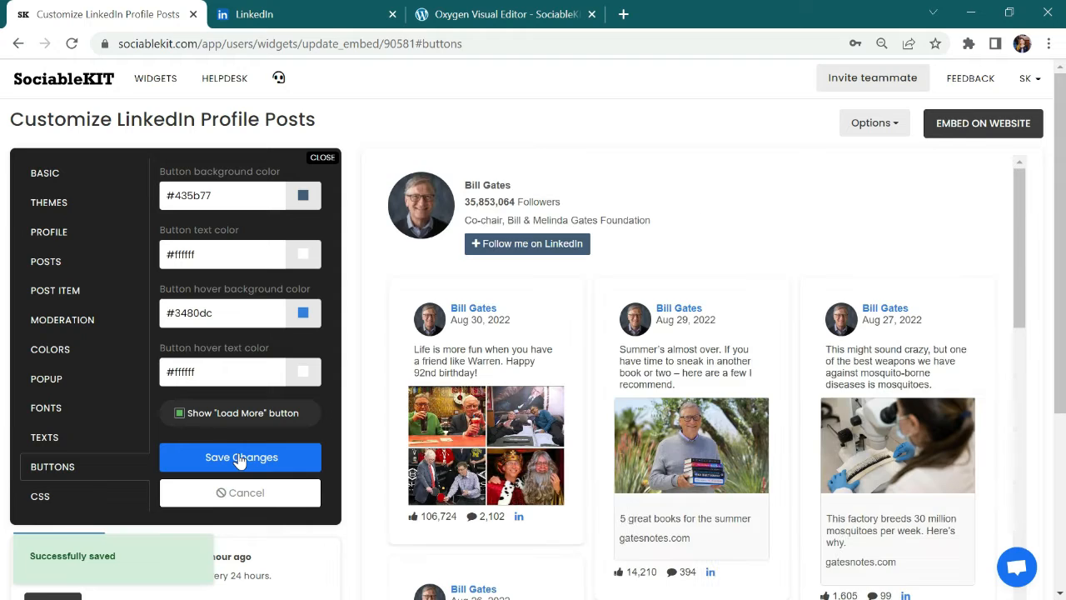
View the custom CSS settings, then open the website embed options and copy the widget's JavaScript embed code
left_click(105, 503)
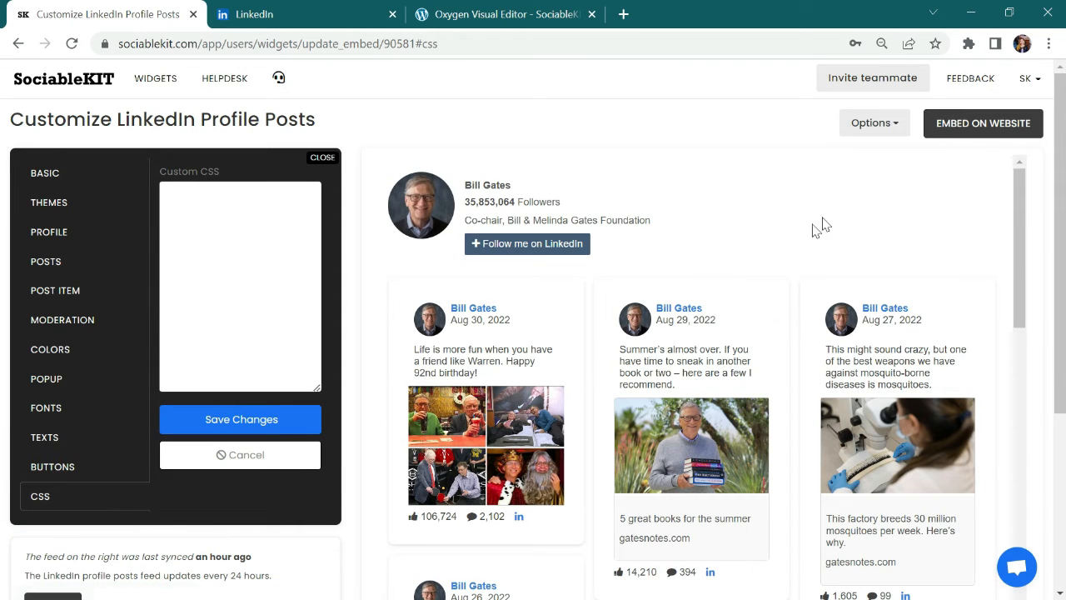
left_click(982, 132)
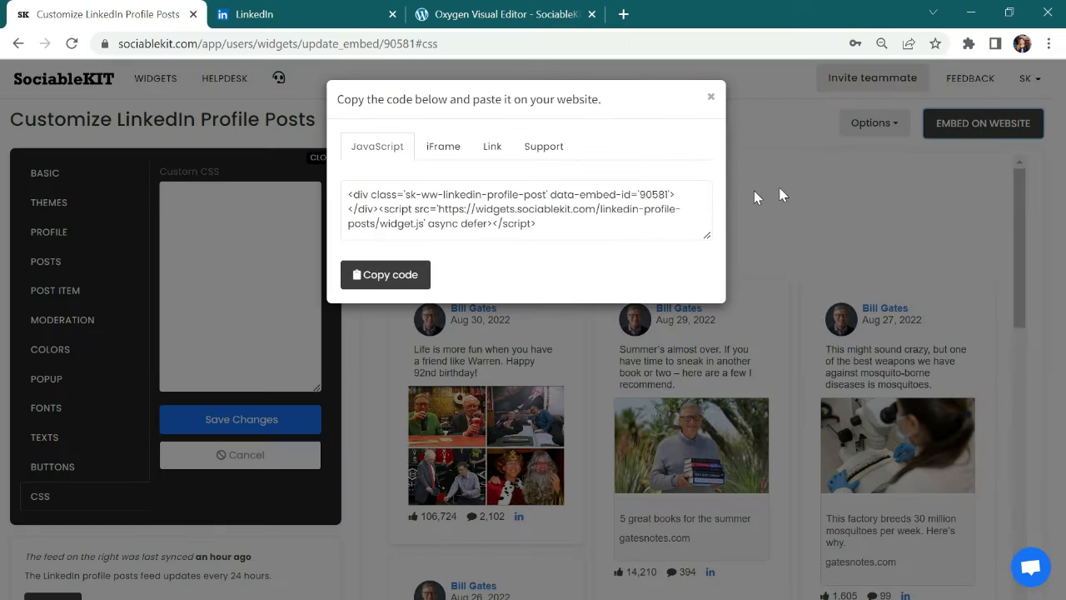
left_click(364, 274)
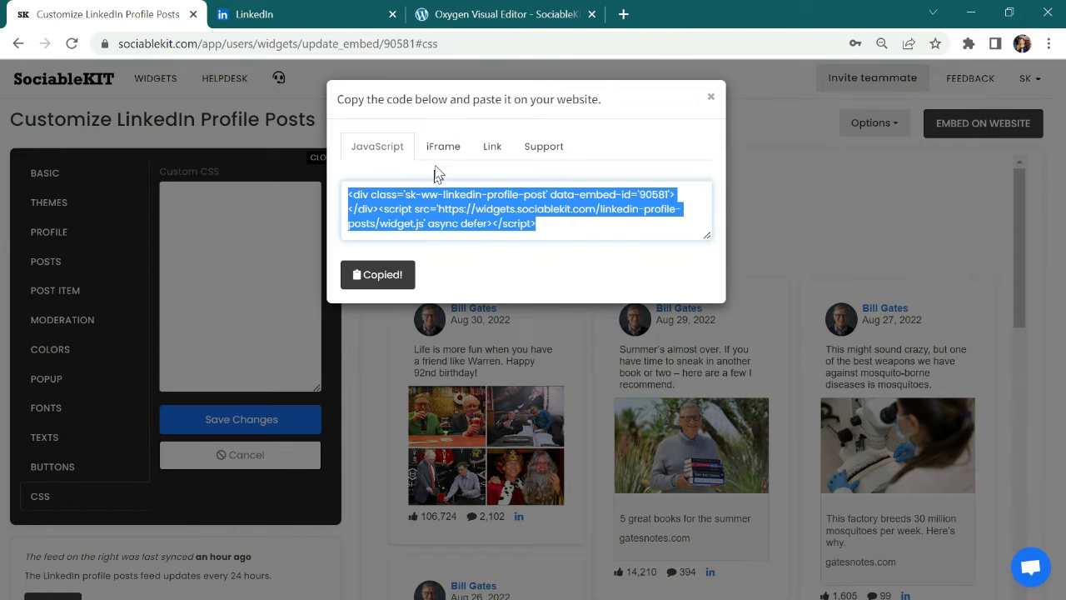
Switch to the Oxygen Visual Editor and add a Code Block component to the blank page
left_click(491, 15)
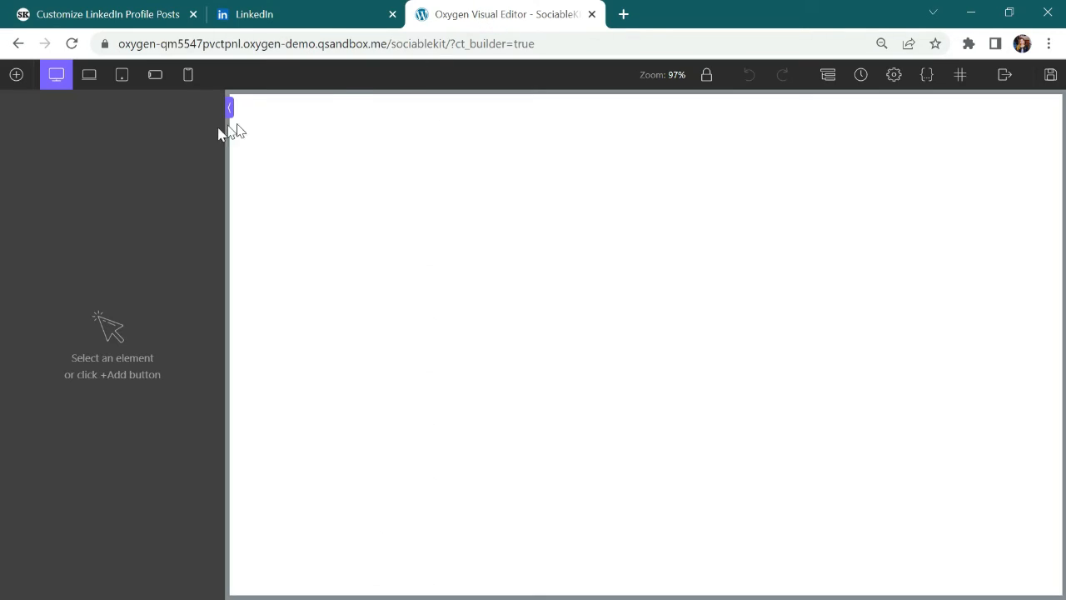
left_click(16, 74)
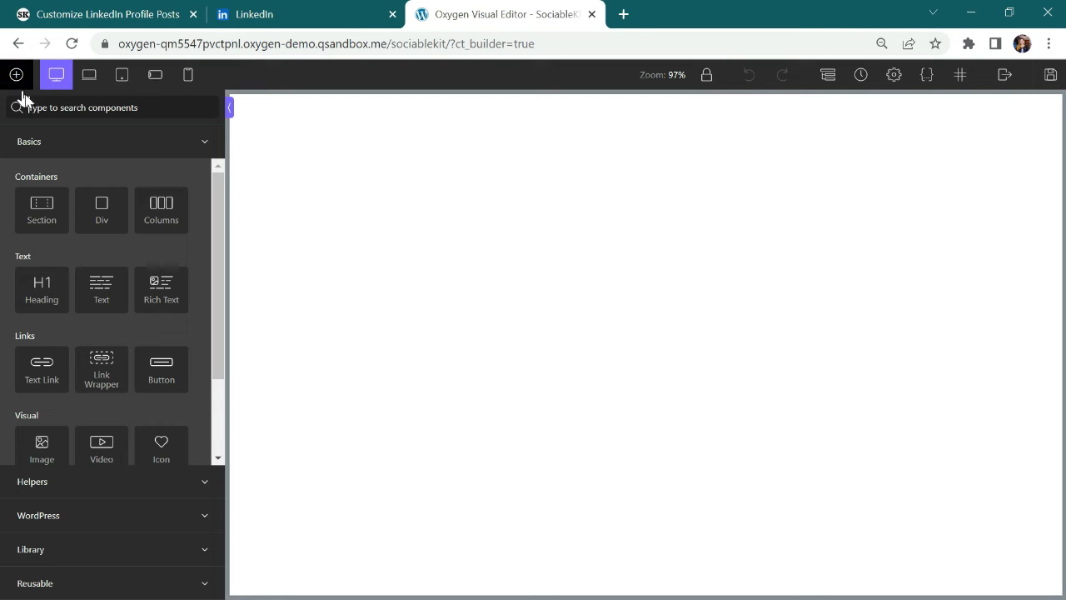
left_click_drag(218, 185, 218, 268)
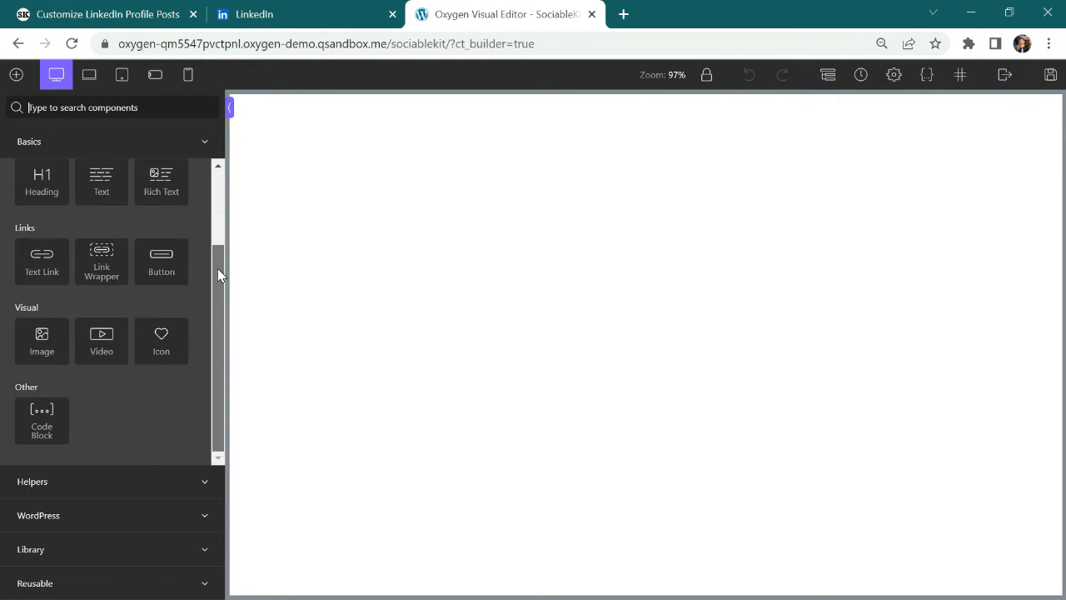
left_click(39, 425)
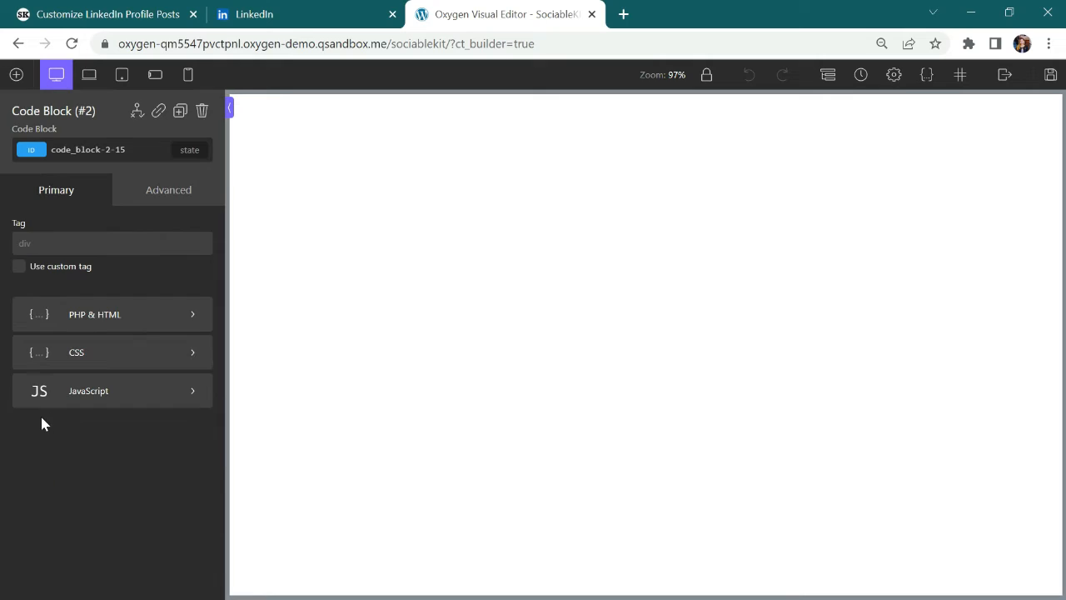
Replace the Code Block's default PHP & HTML code with the copied widget embed code, apply it and save the page
left_click(75, 314)
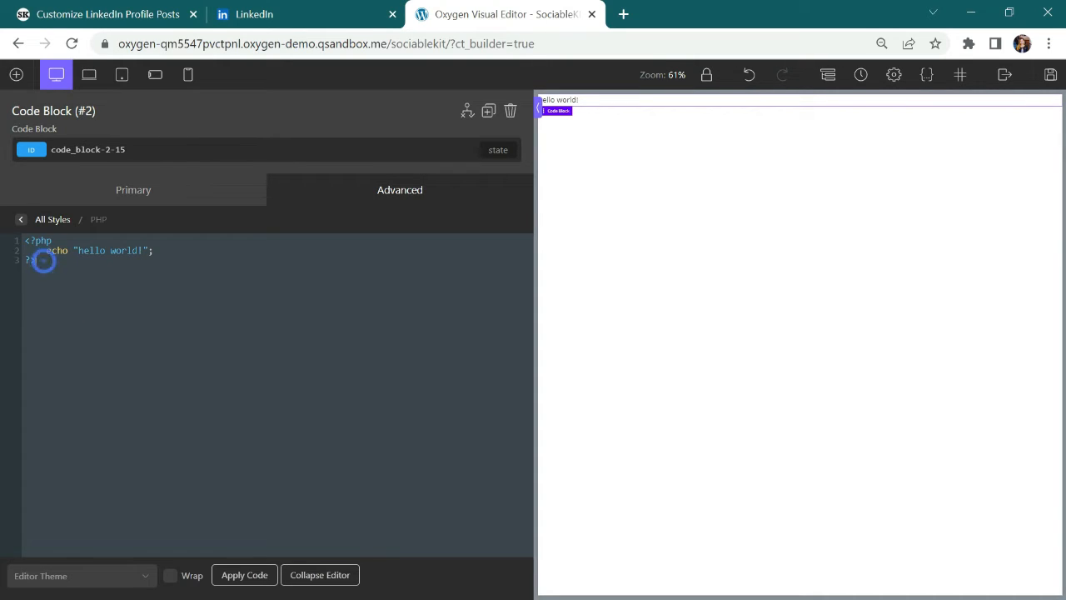
left_click_drag(44, 261, 12, 245)
key("BackSpace")
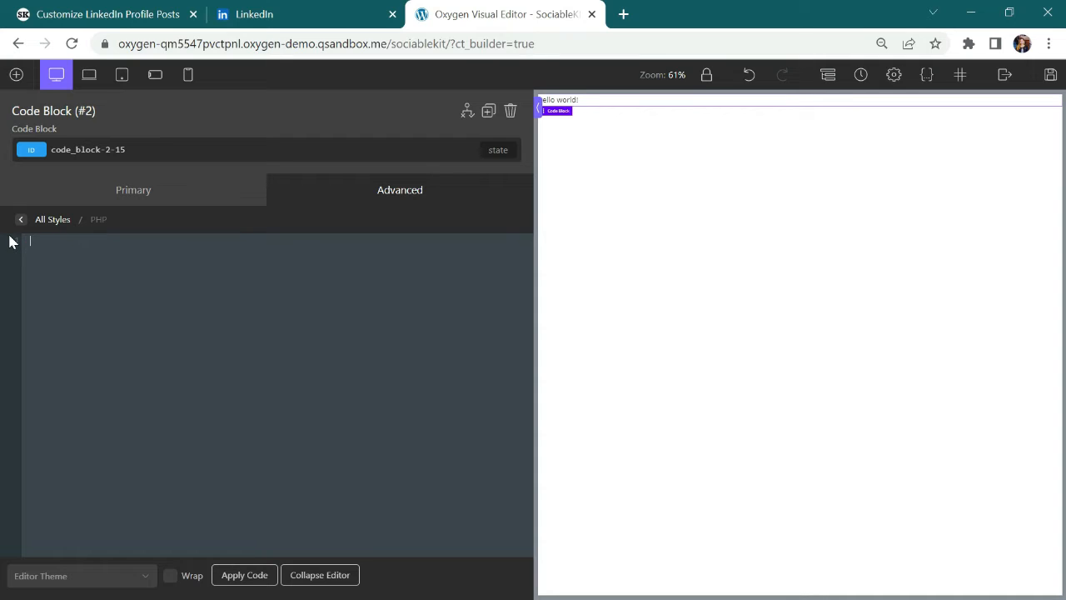
right_click(43, 245)
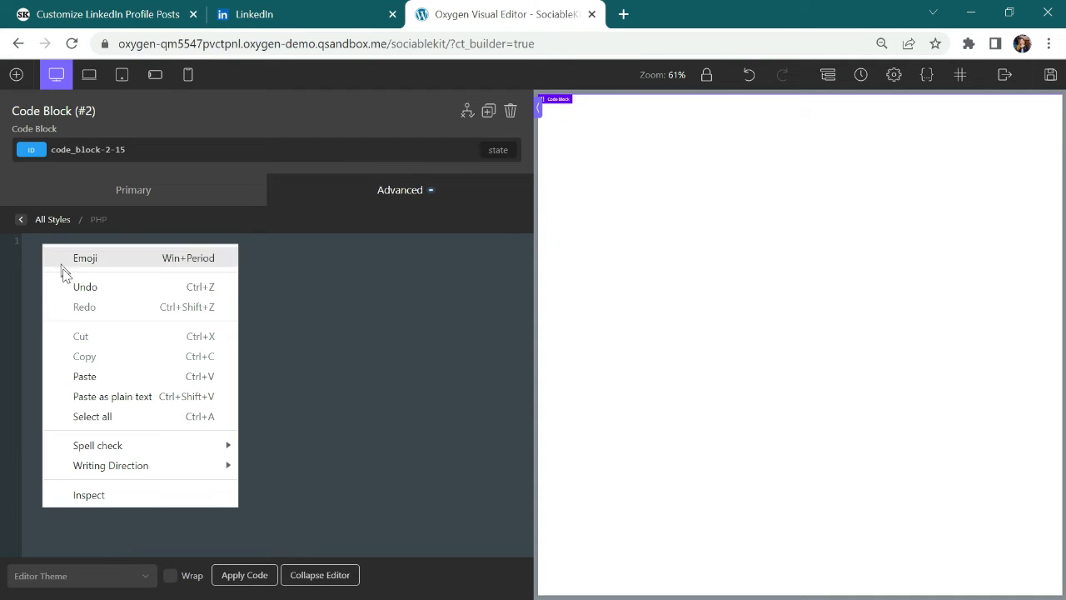
left_click(83, 377)
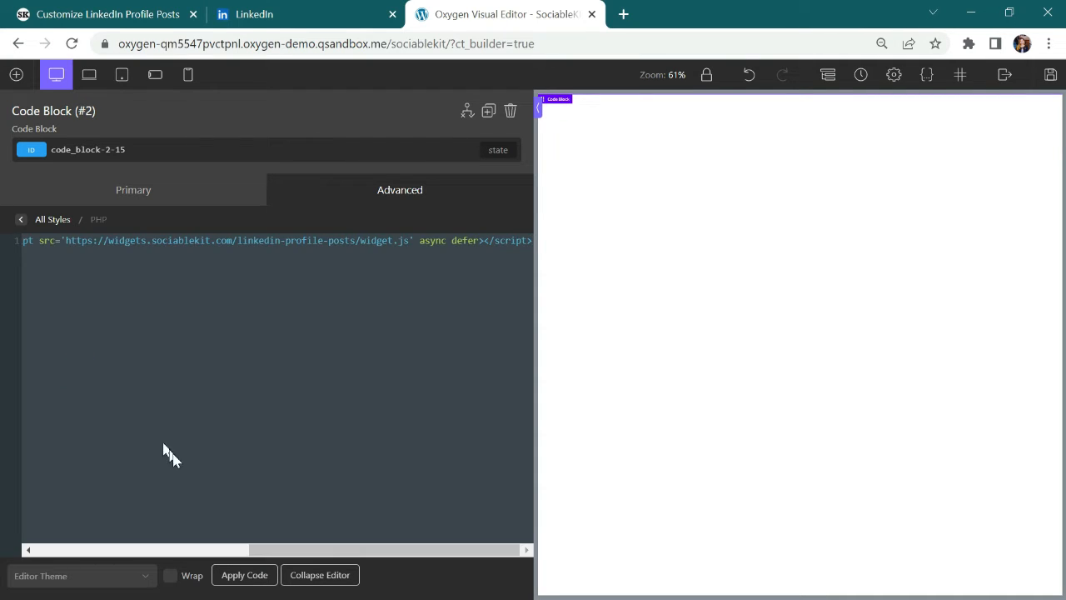
left_click(246, 576)
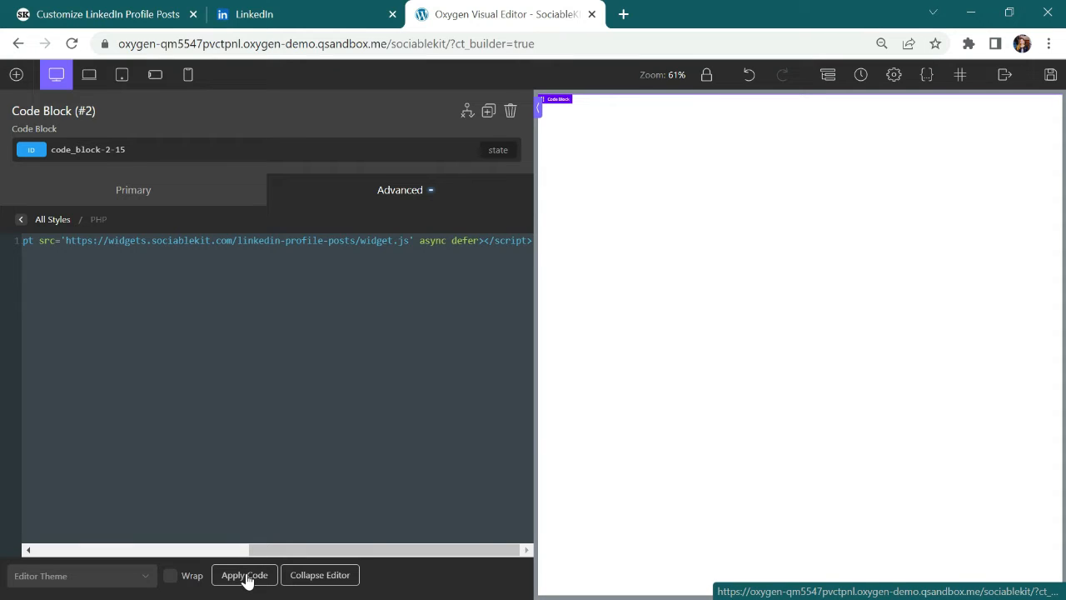
left_click(1048, 83)
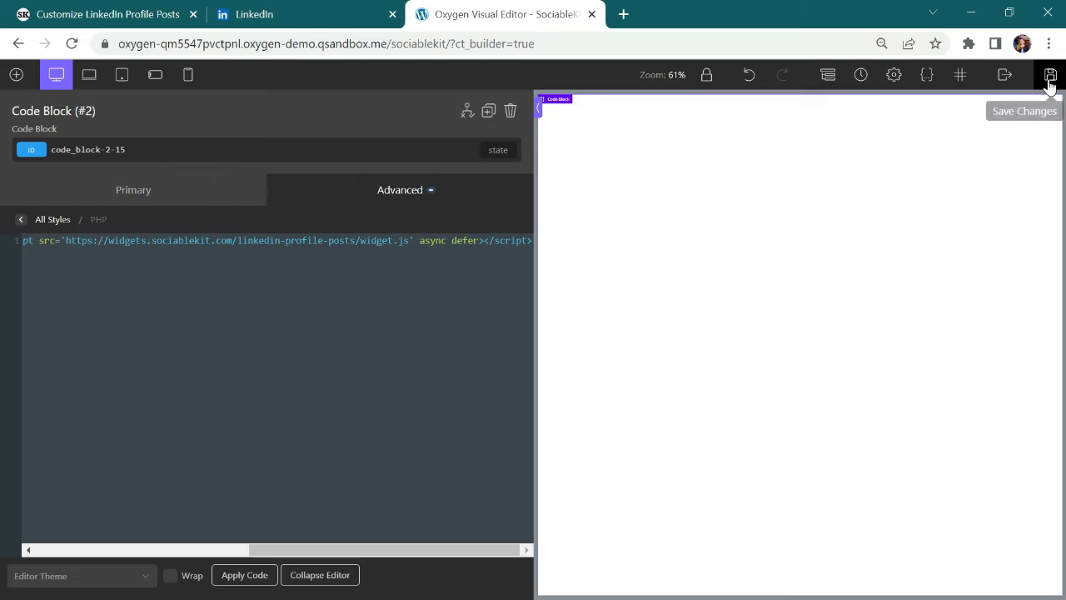
Open the page's frontend and look through the embedded LinkedIn posts feed down to the load-more option
left_click(1001, 83)
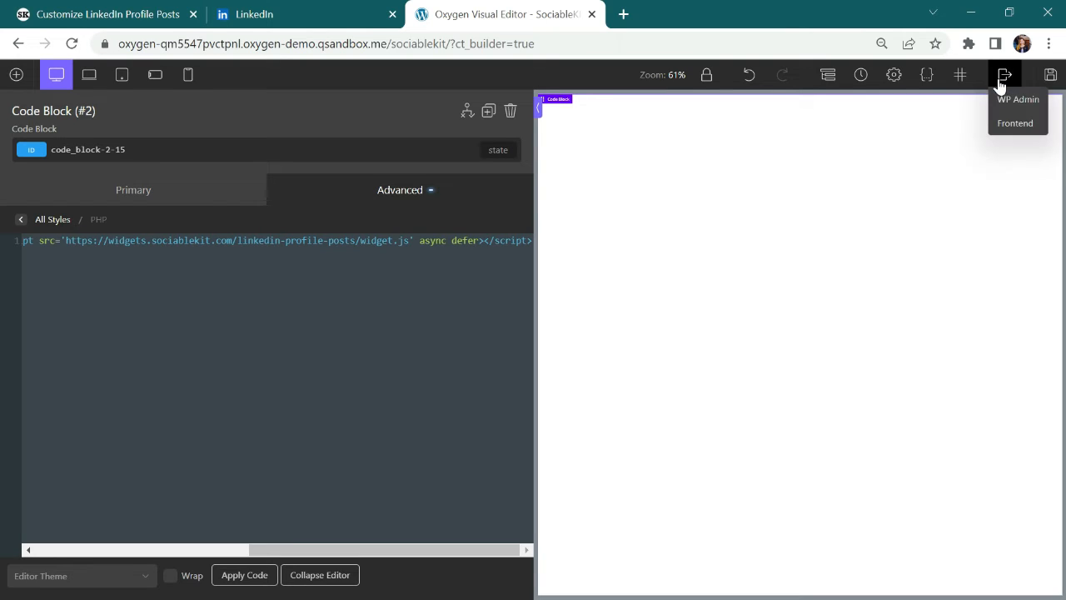
left_click(1014, 123)
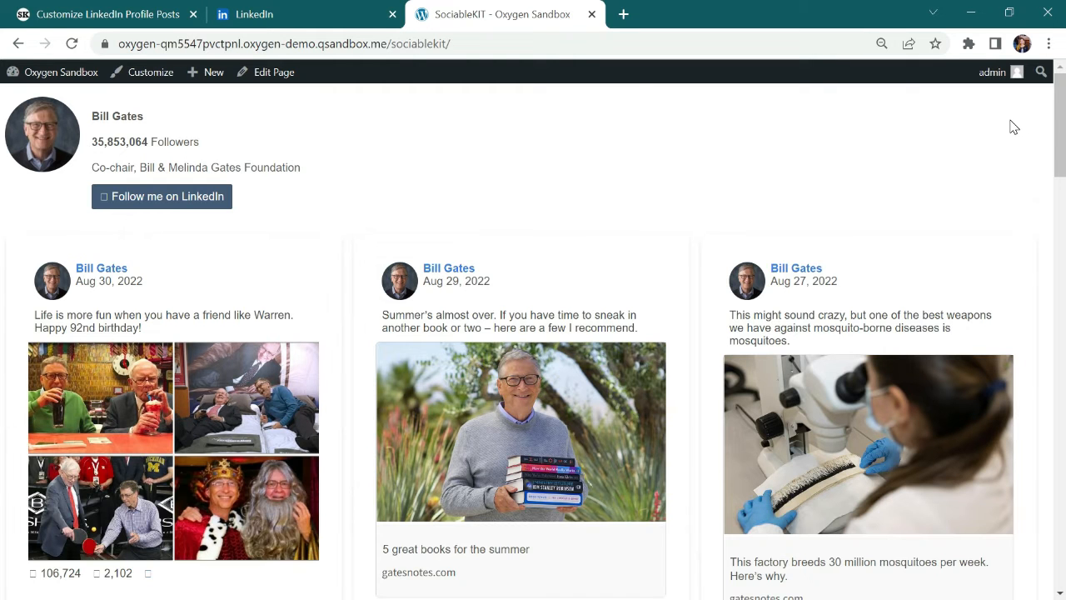
scroll(3, 125, "down", 2)
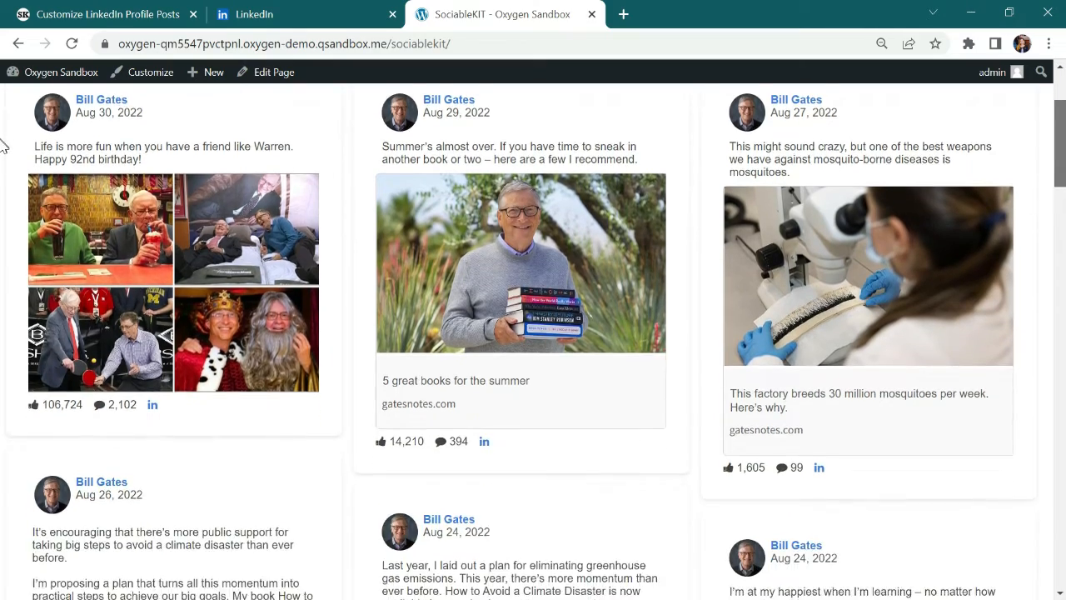
left_click_drag(1063, 140, 1060, 454)
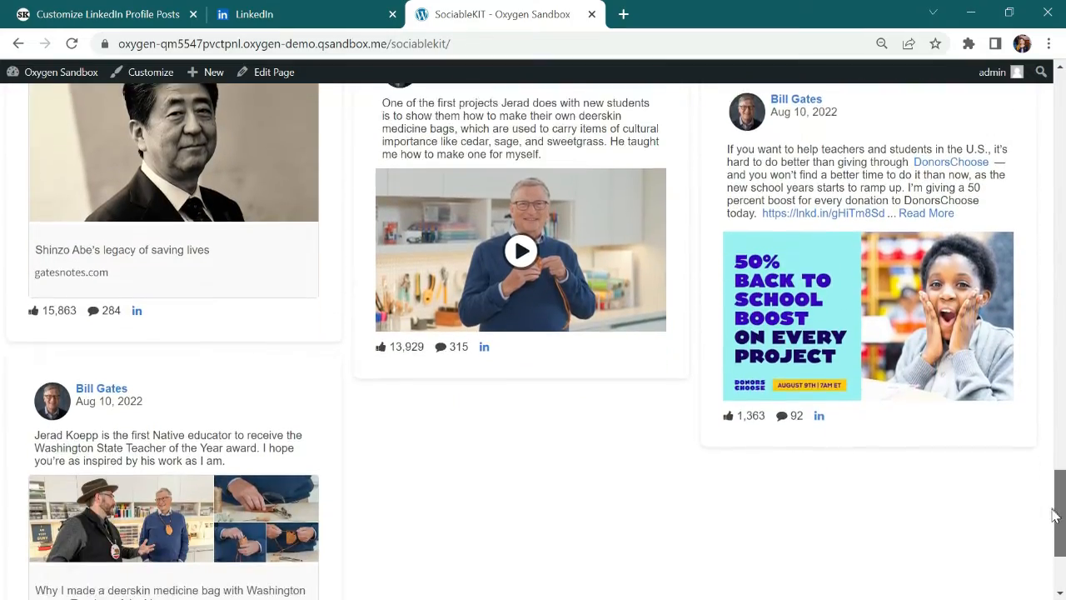
left_click_drag(1055, 515, 1056, 550)
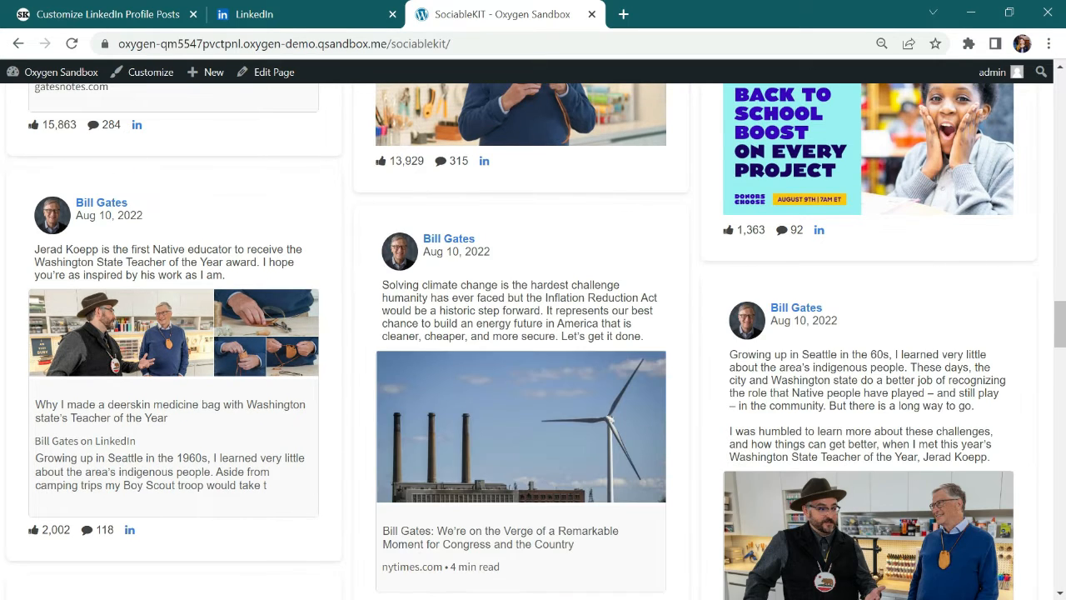
left_click_drag(1054, 329, 1062, 402)
left_click_drag(2, 403, 3, 502)
left_click_drag(1062, 499, 1060, 568)
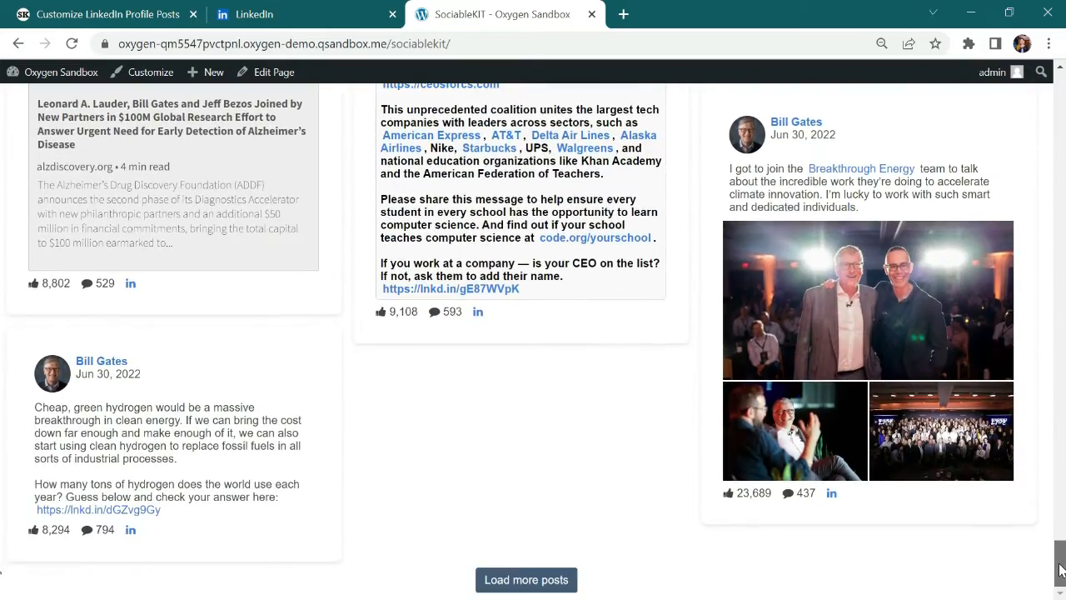
View the Jun 30, 2022 Breakthrough Energy post in the popup, browse its photos and close the popup
left_click(865, 318)
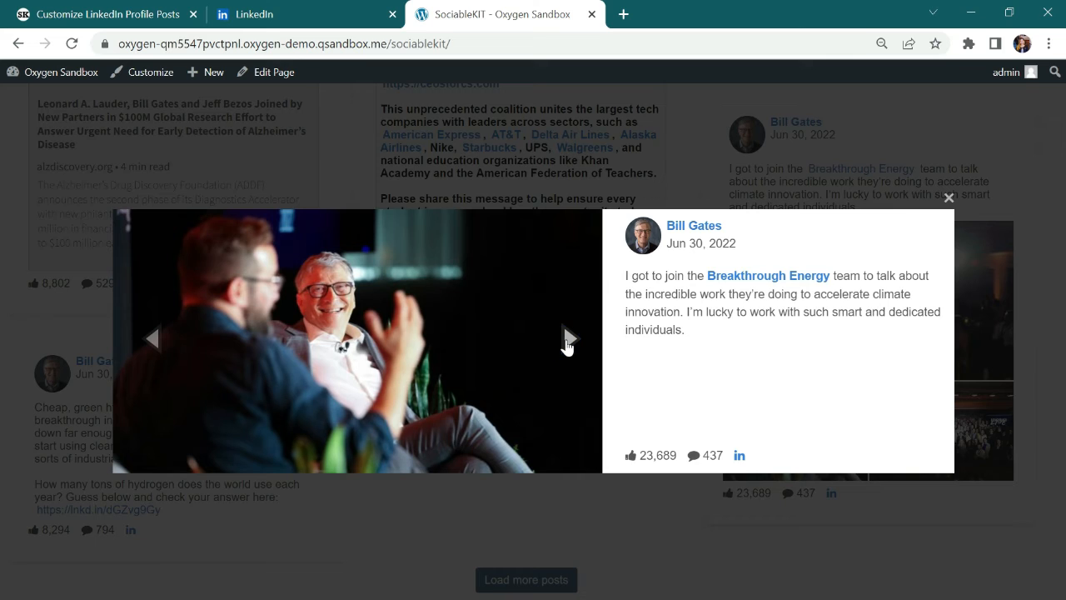
left_click(569, 338)
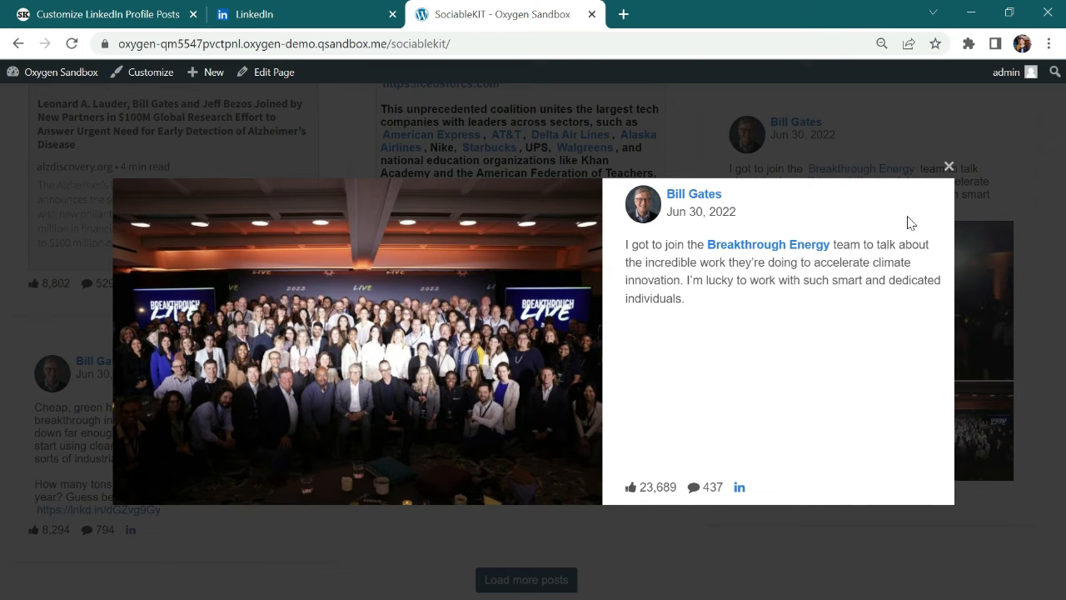
key("Escape")
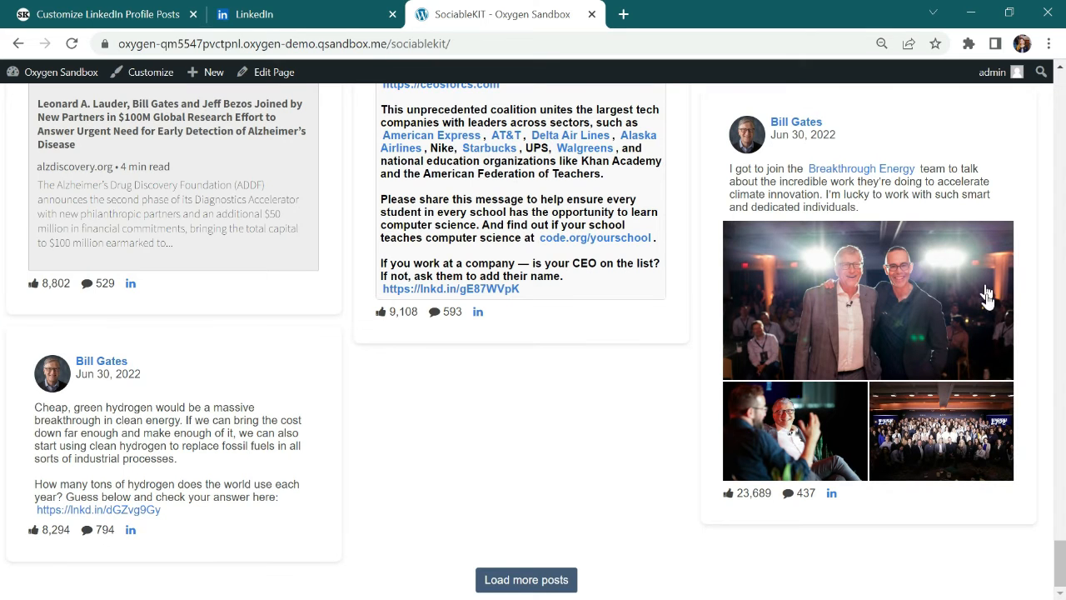
Test the feed header's Follow me on LinkedIn link and close the LinkedIn profile page it opens
left_click_drag(1061, 563, 1060, 81)
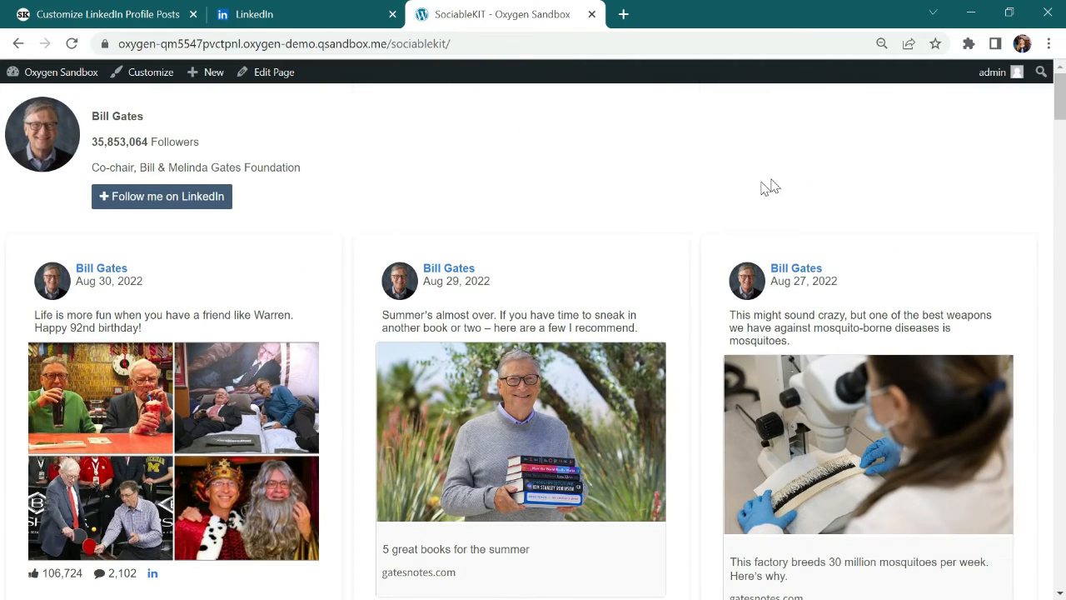
left_click(150, 208)
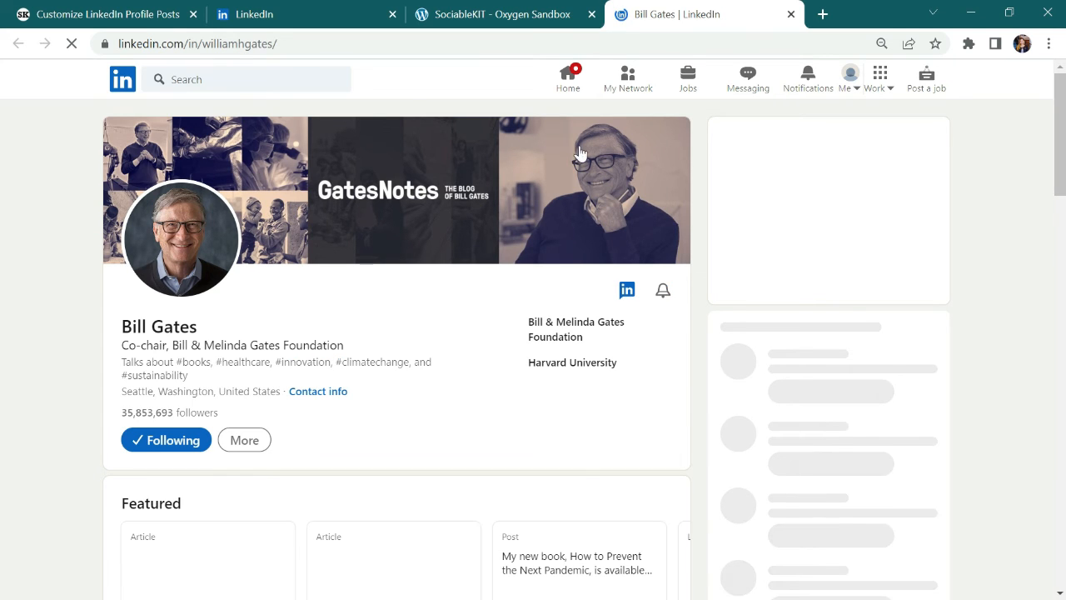
left_click(791, 14)
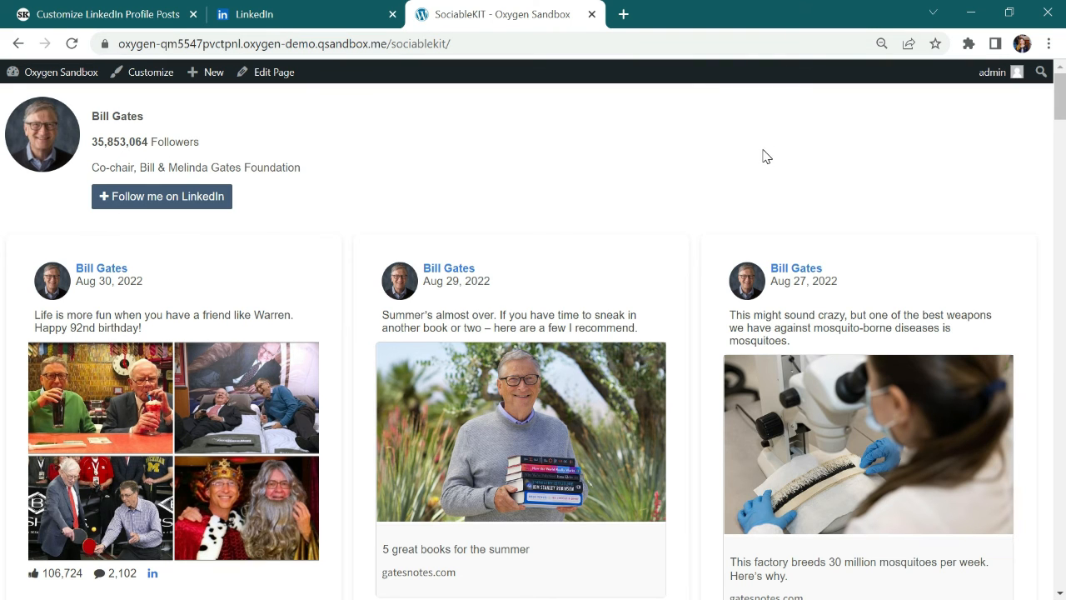